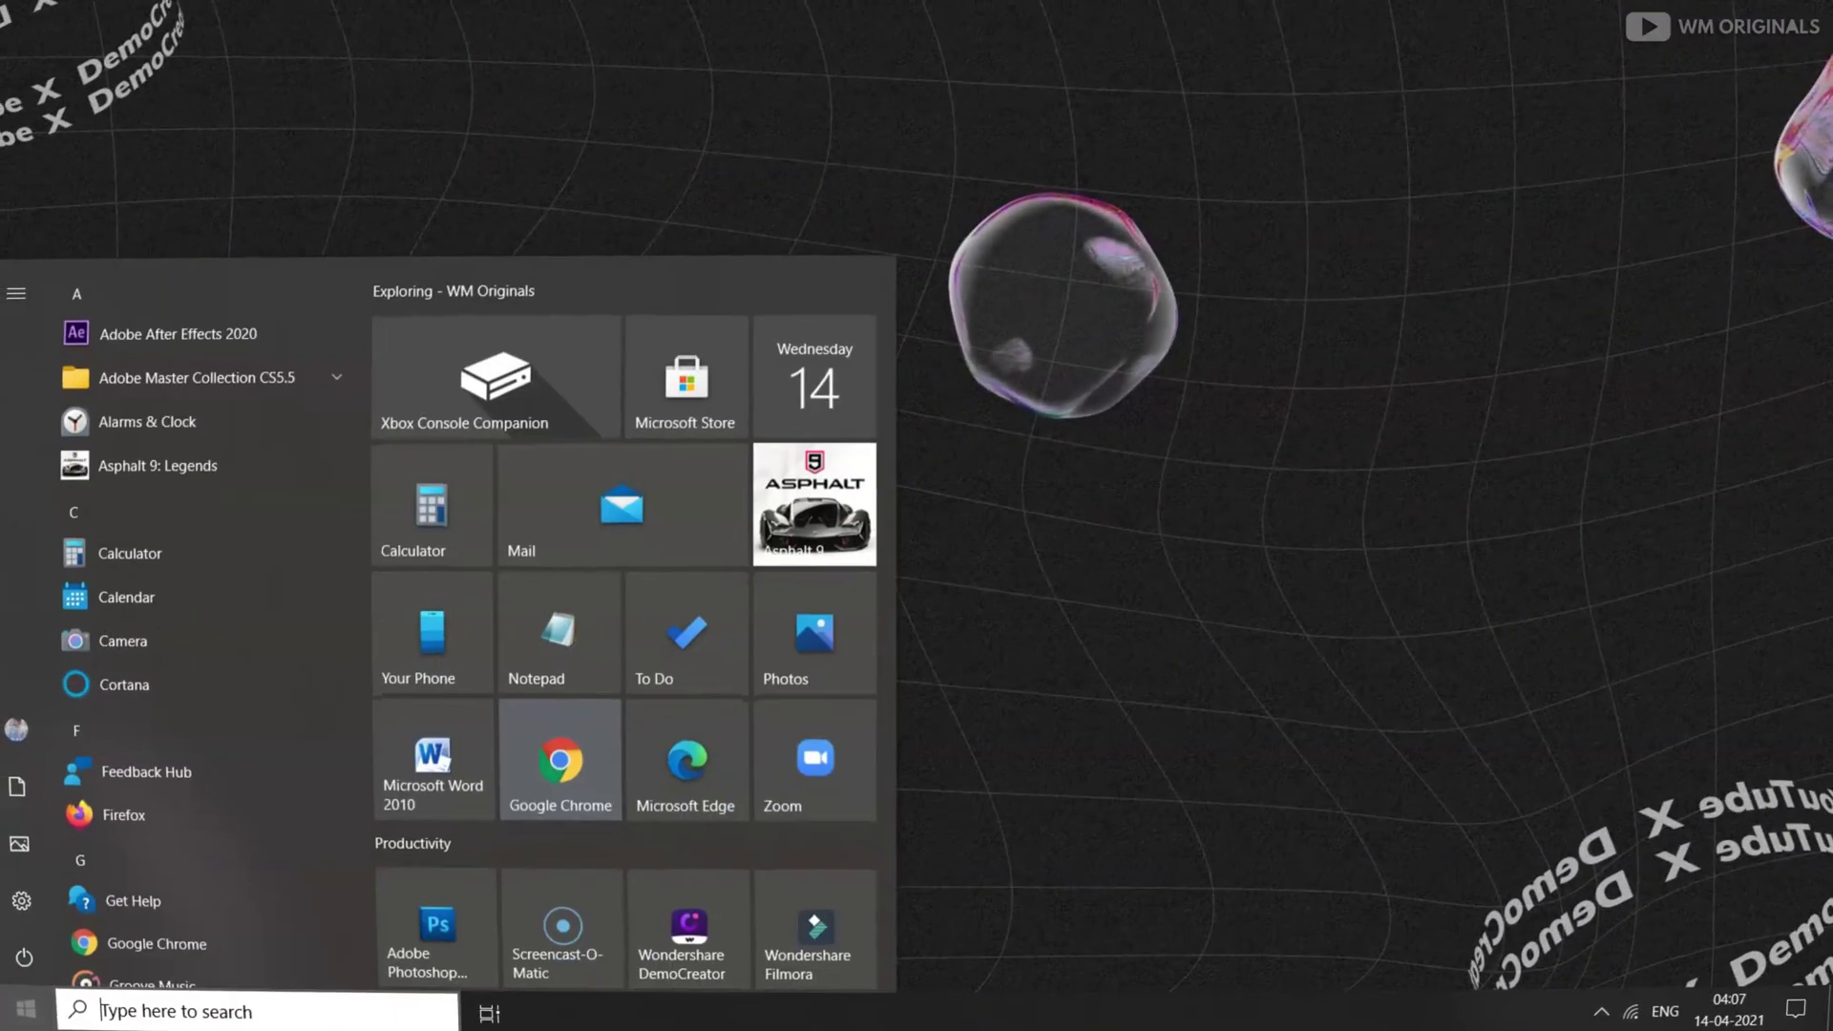
- Start Wondershare DemoCreator from the Start menu, opening an empty Untitled Project
{"action": "left_click", "coordinate": [706, 926]}
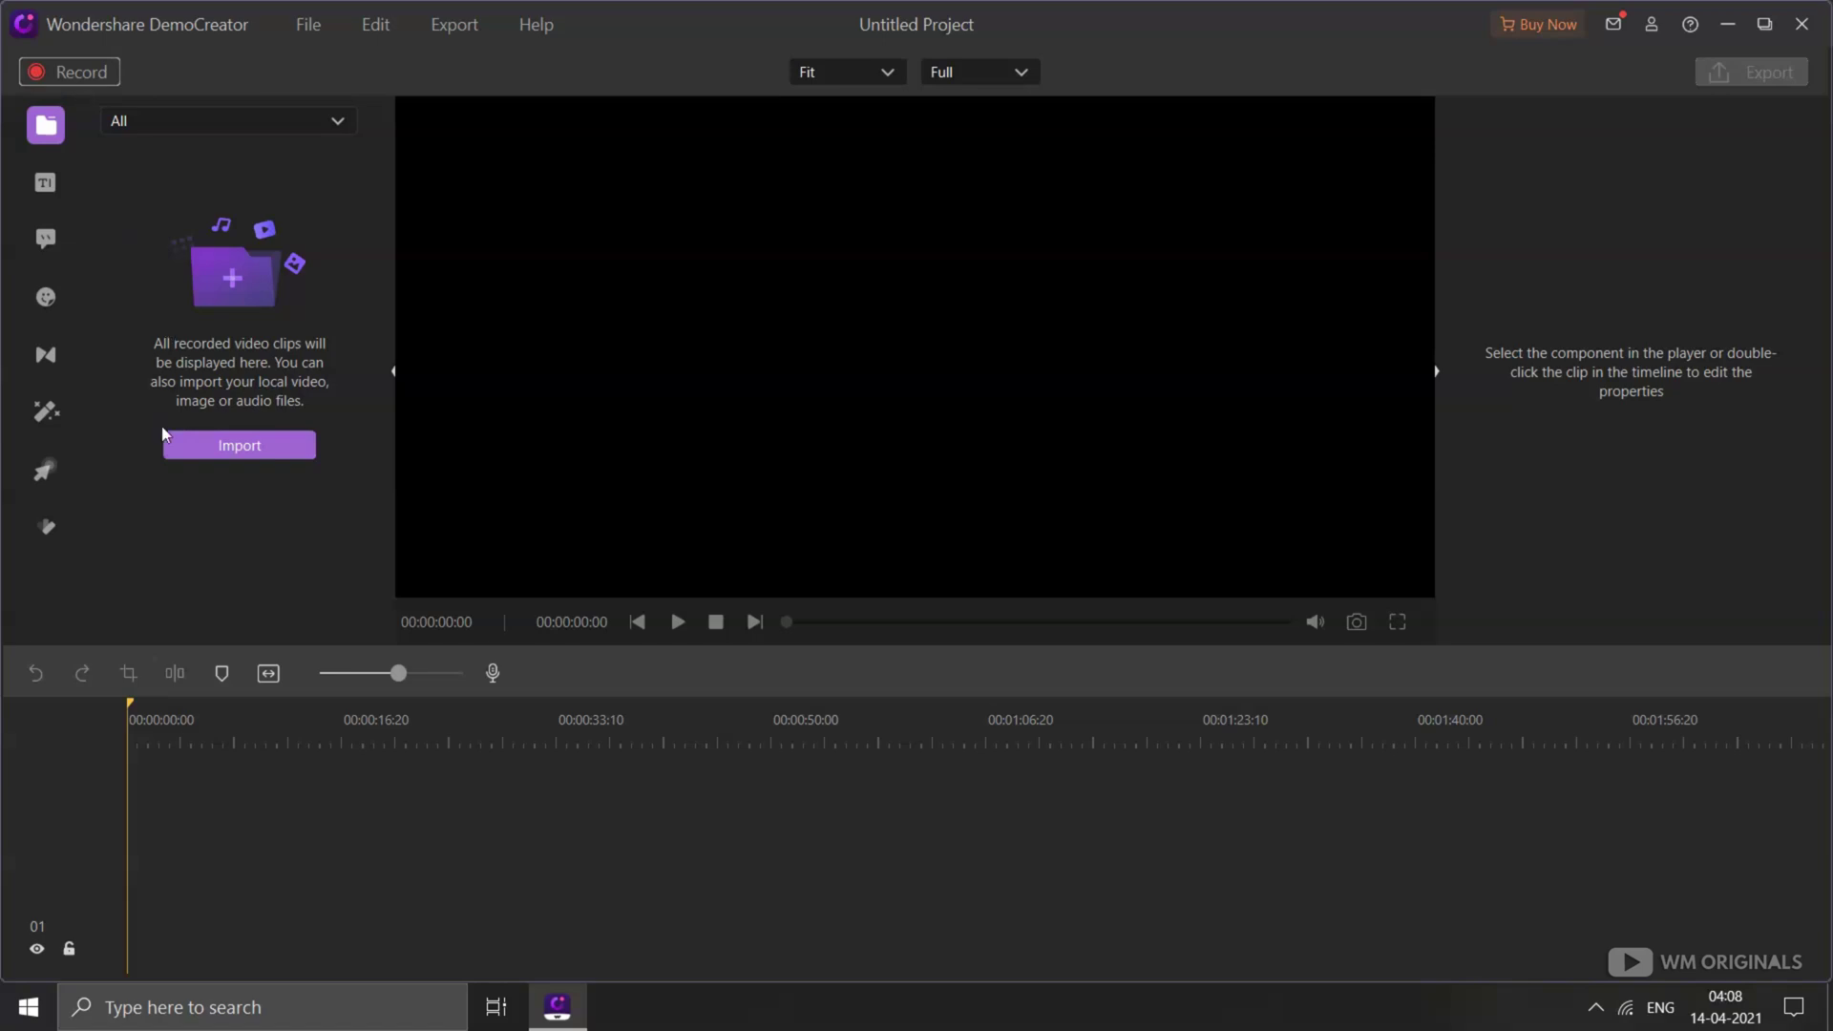
- Import Video of DemoCreator.mp4 and drag it to the start of the timeline
{"action": "left_click", "coordinate": [250, 453]}
{"action": "left_click", "coordinate": [812, 214]}
{"action": "double_click", "coordinate": [812, 214]}
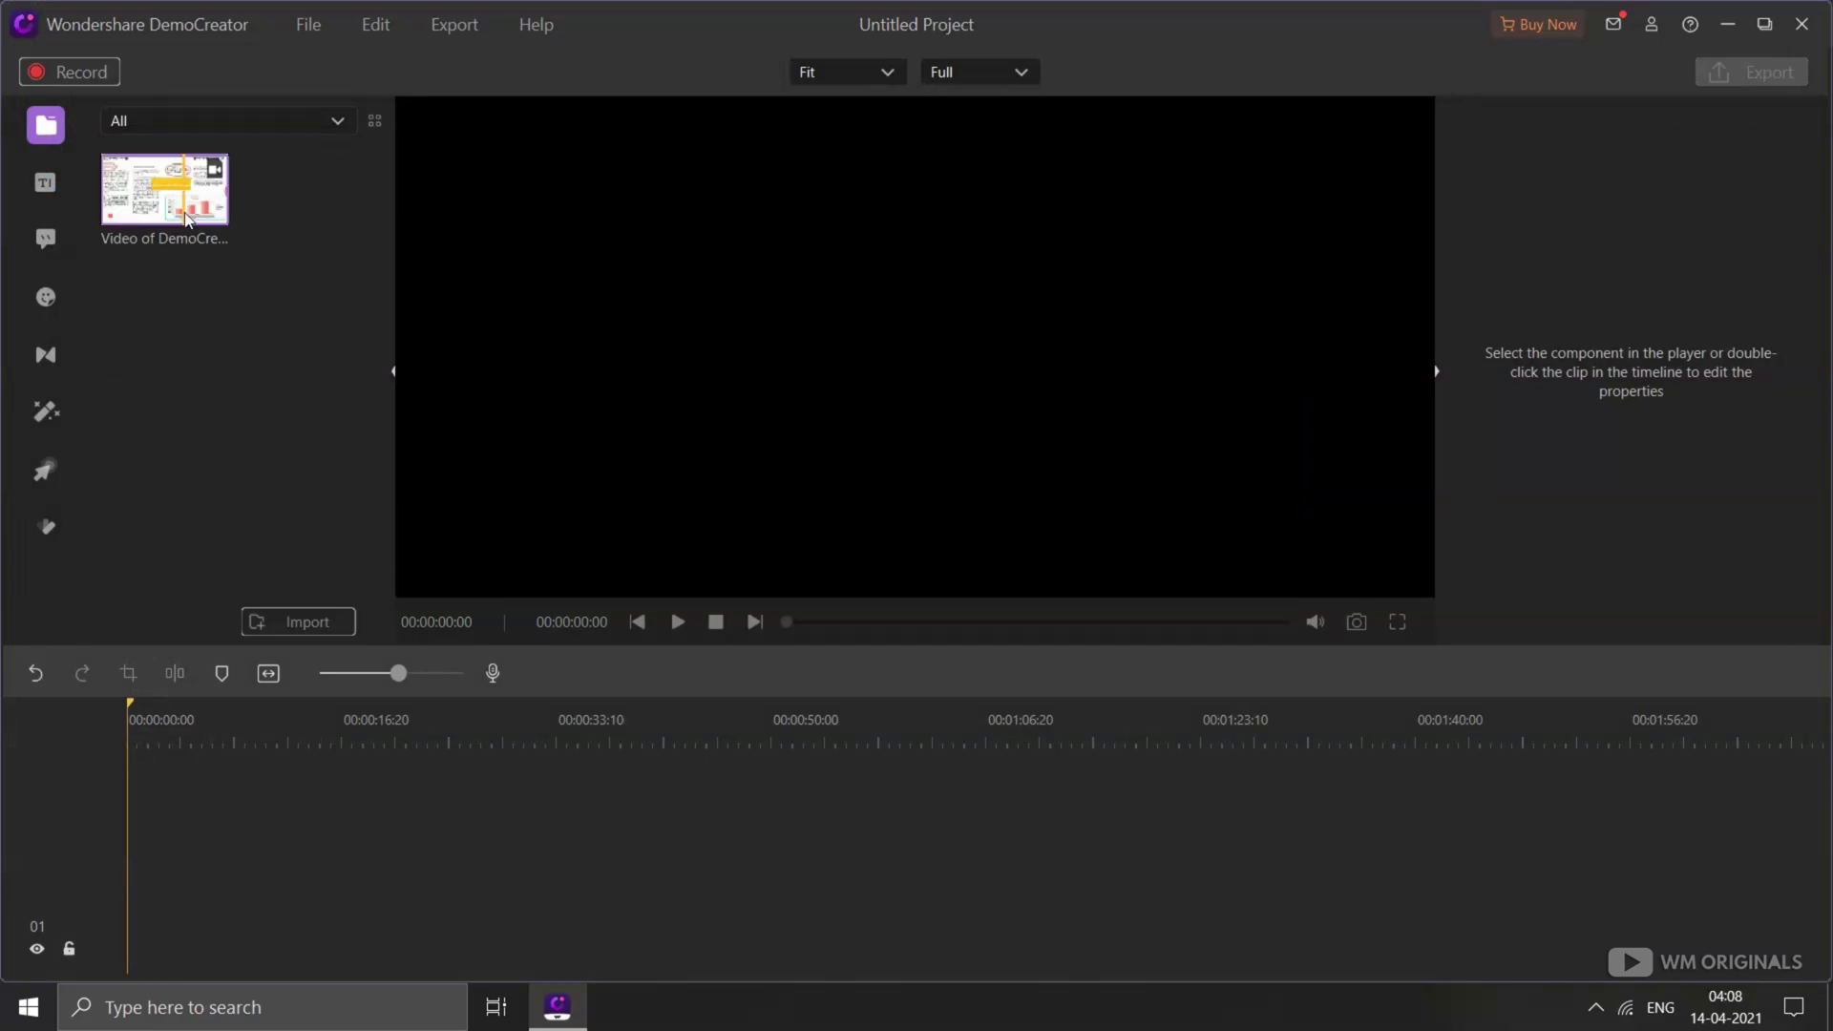
{"action": "left_click_drag", "start_coordinate": [162, 229], "coordinate": [180, 739]}
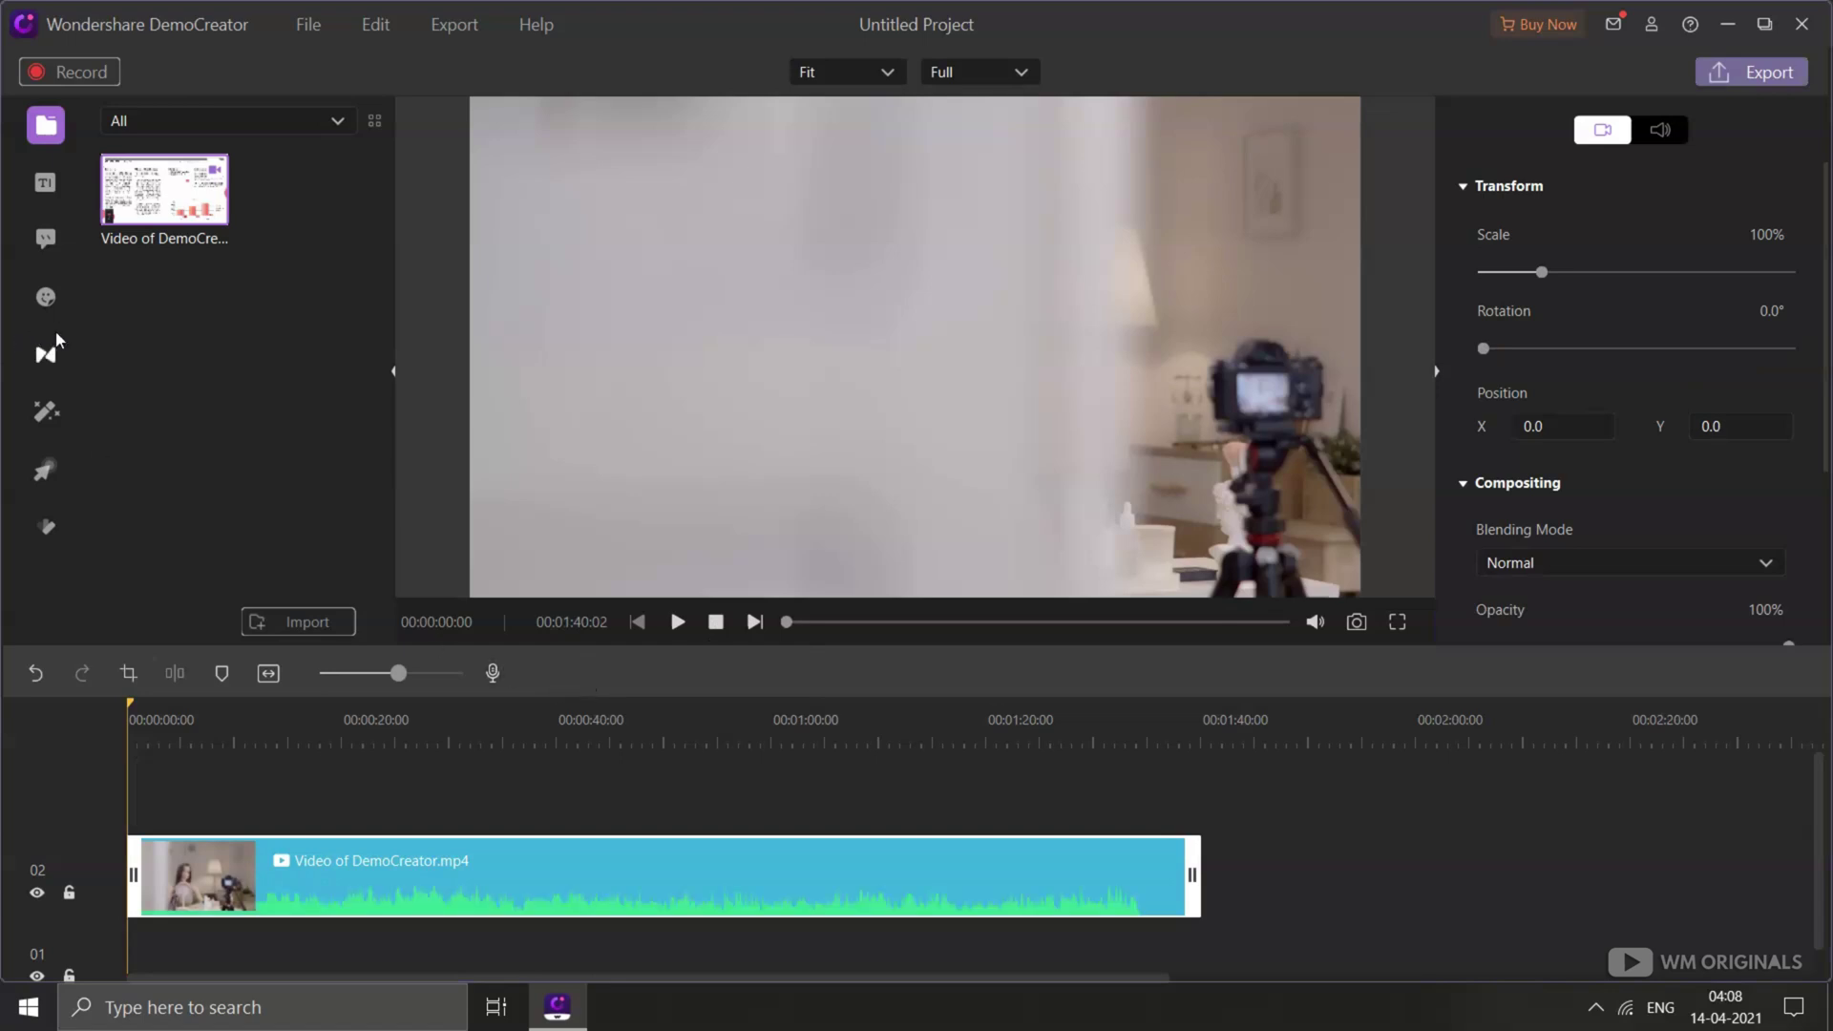
- Import 1, 2, 3, 4 and subscribe09.mp4, placing 3.mp4 on a new track above the video
{"action": "left_click", "coordinate": [310, 621]}
{"action": "left_click", "coordinate": [336, 640]}
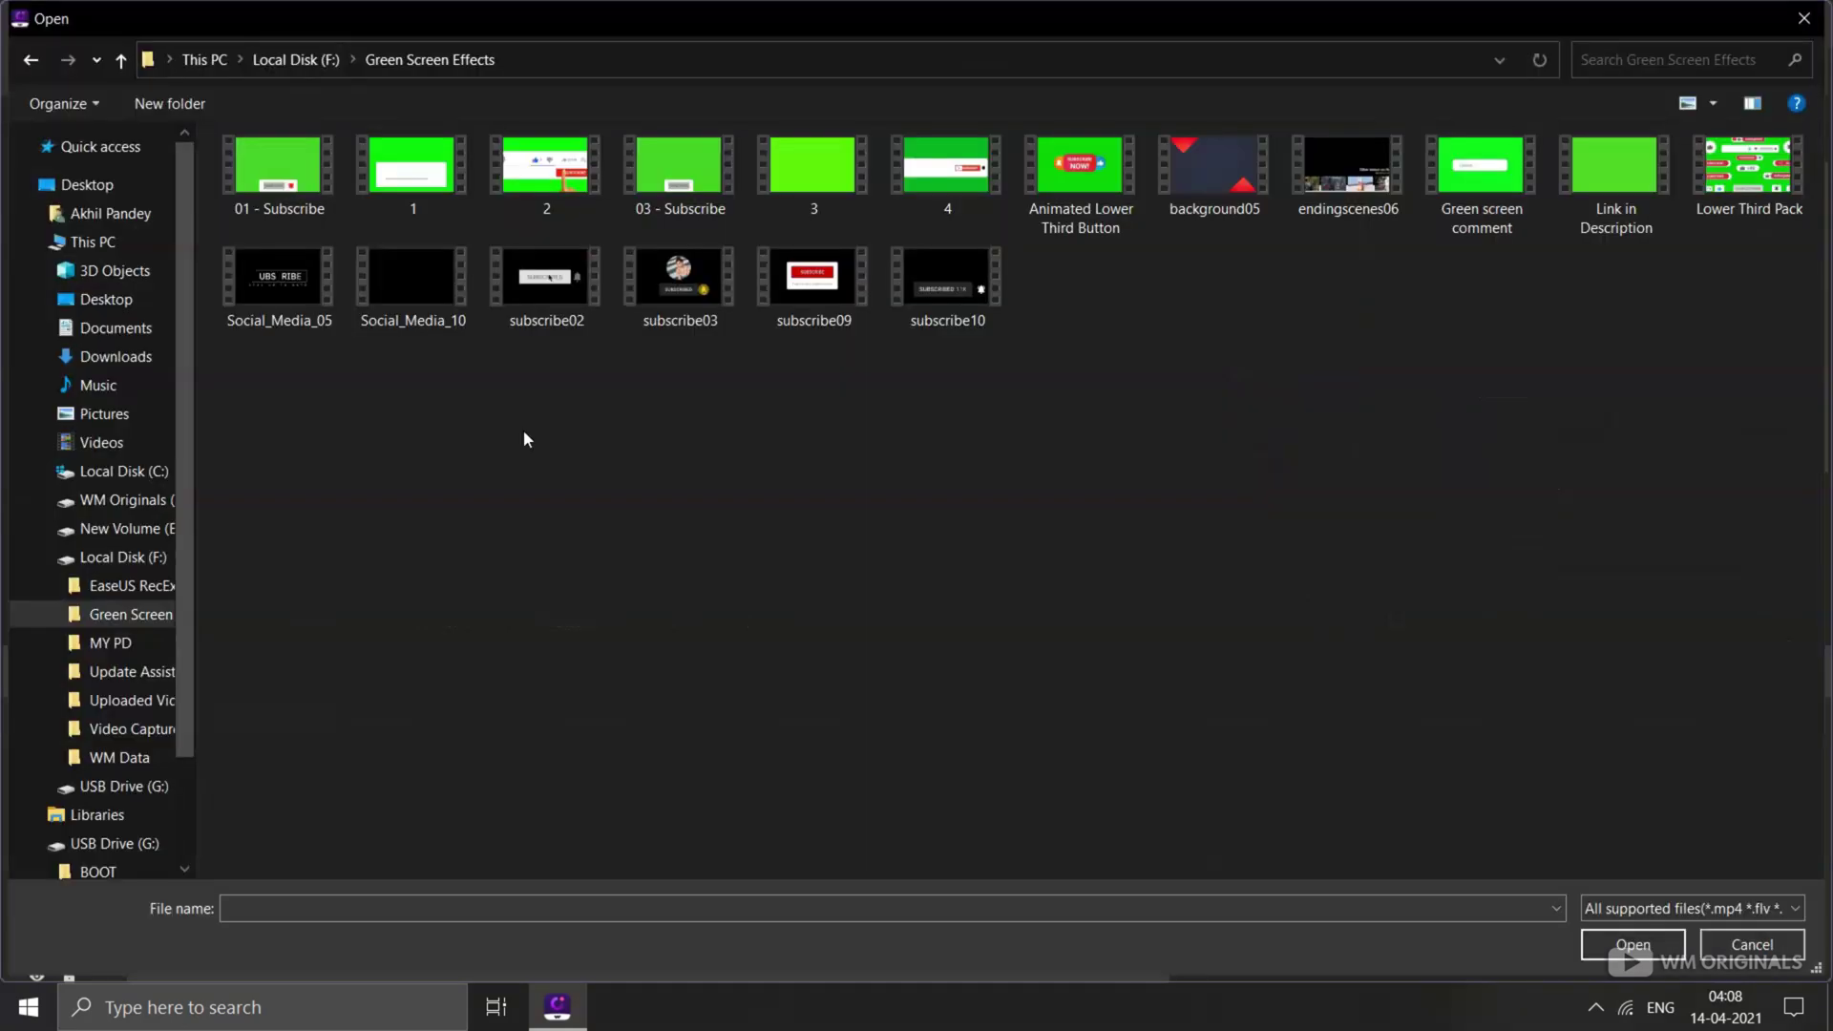
{"action": "left_click", "coordinate": [412, 172]}
{"action": "left_click", "coordinate": [546, 171], "text": "ctrl"}
{"action": "left_click", "coordinate": [830, 191], "text": "ctrl"}
{"action": "left_click", "coordinate": [954, 204], "text": "ctrl"}
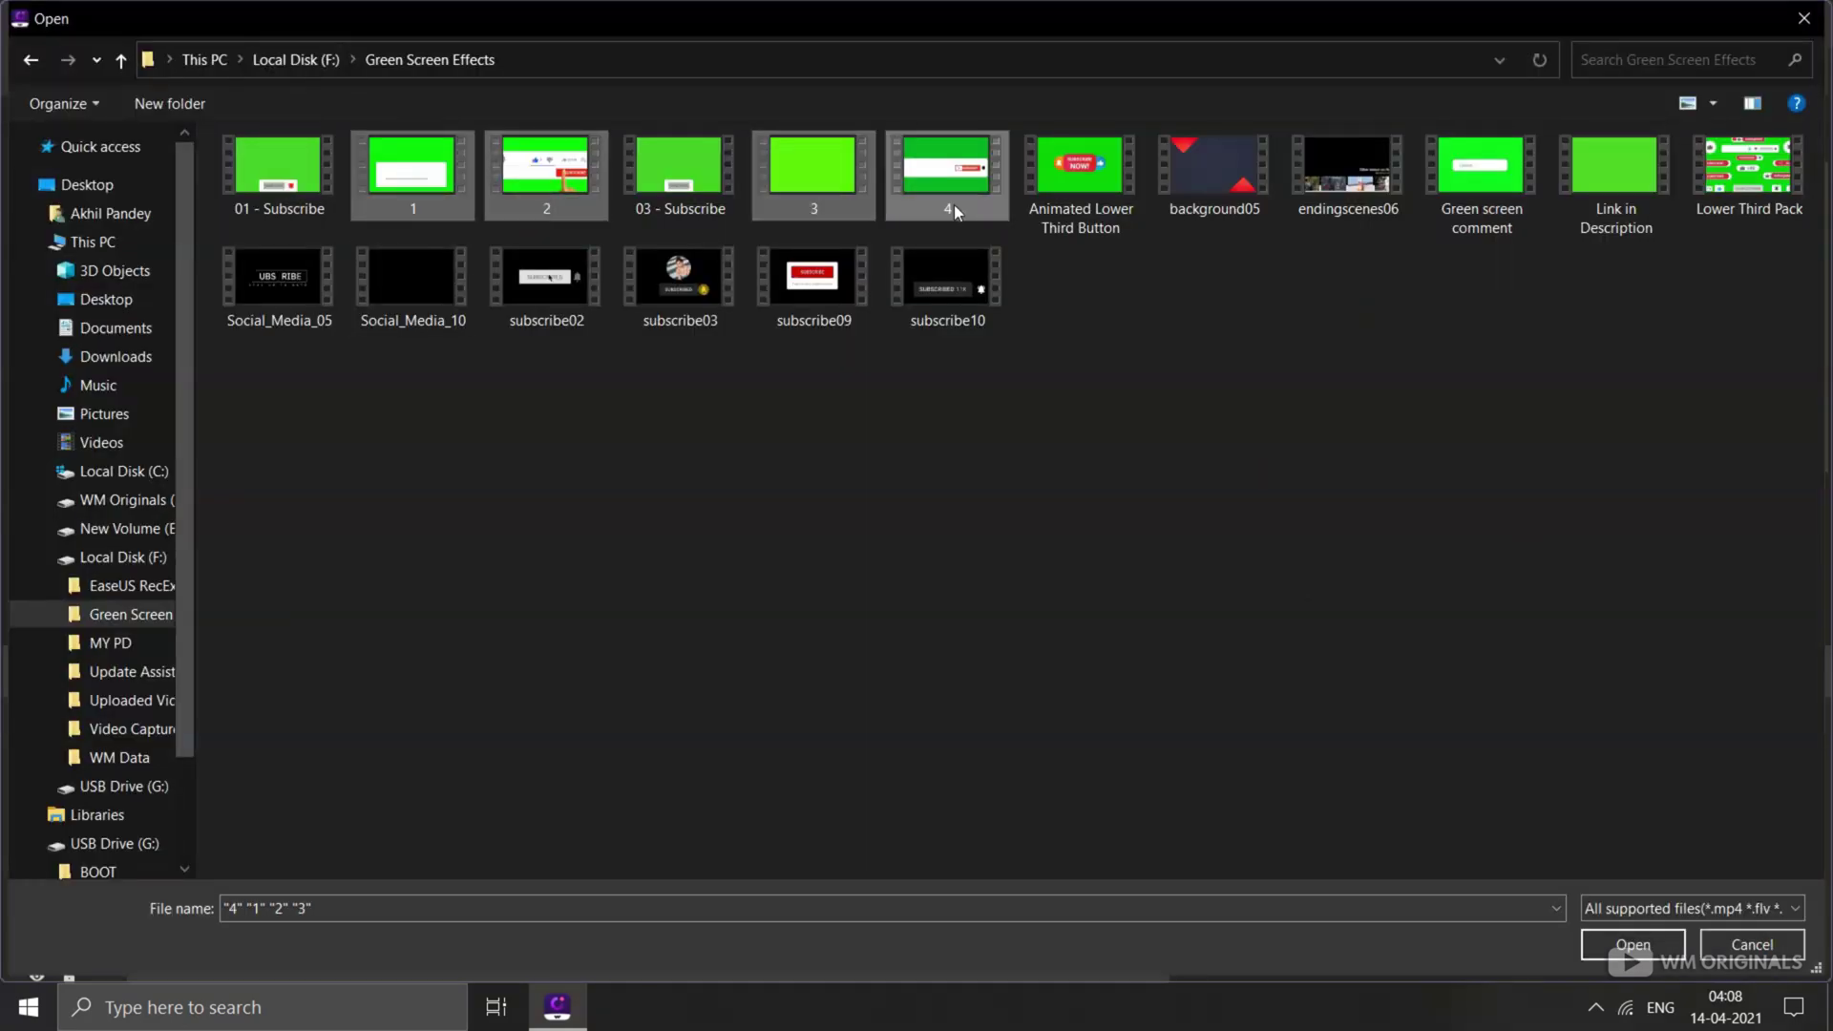
{"action": "left_click", "coordinate": [842, 310], "text": "ctrl"}
{"action": "key", "text": "Return"}
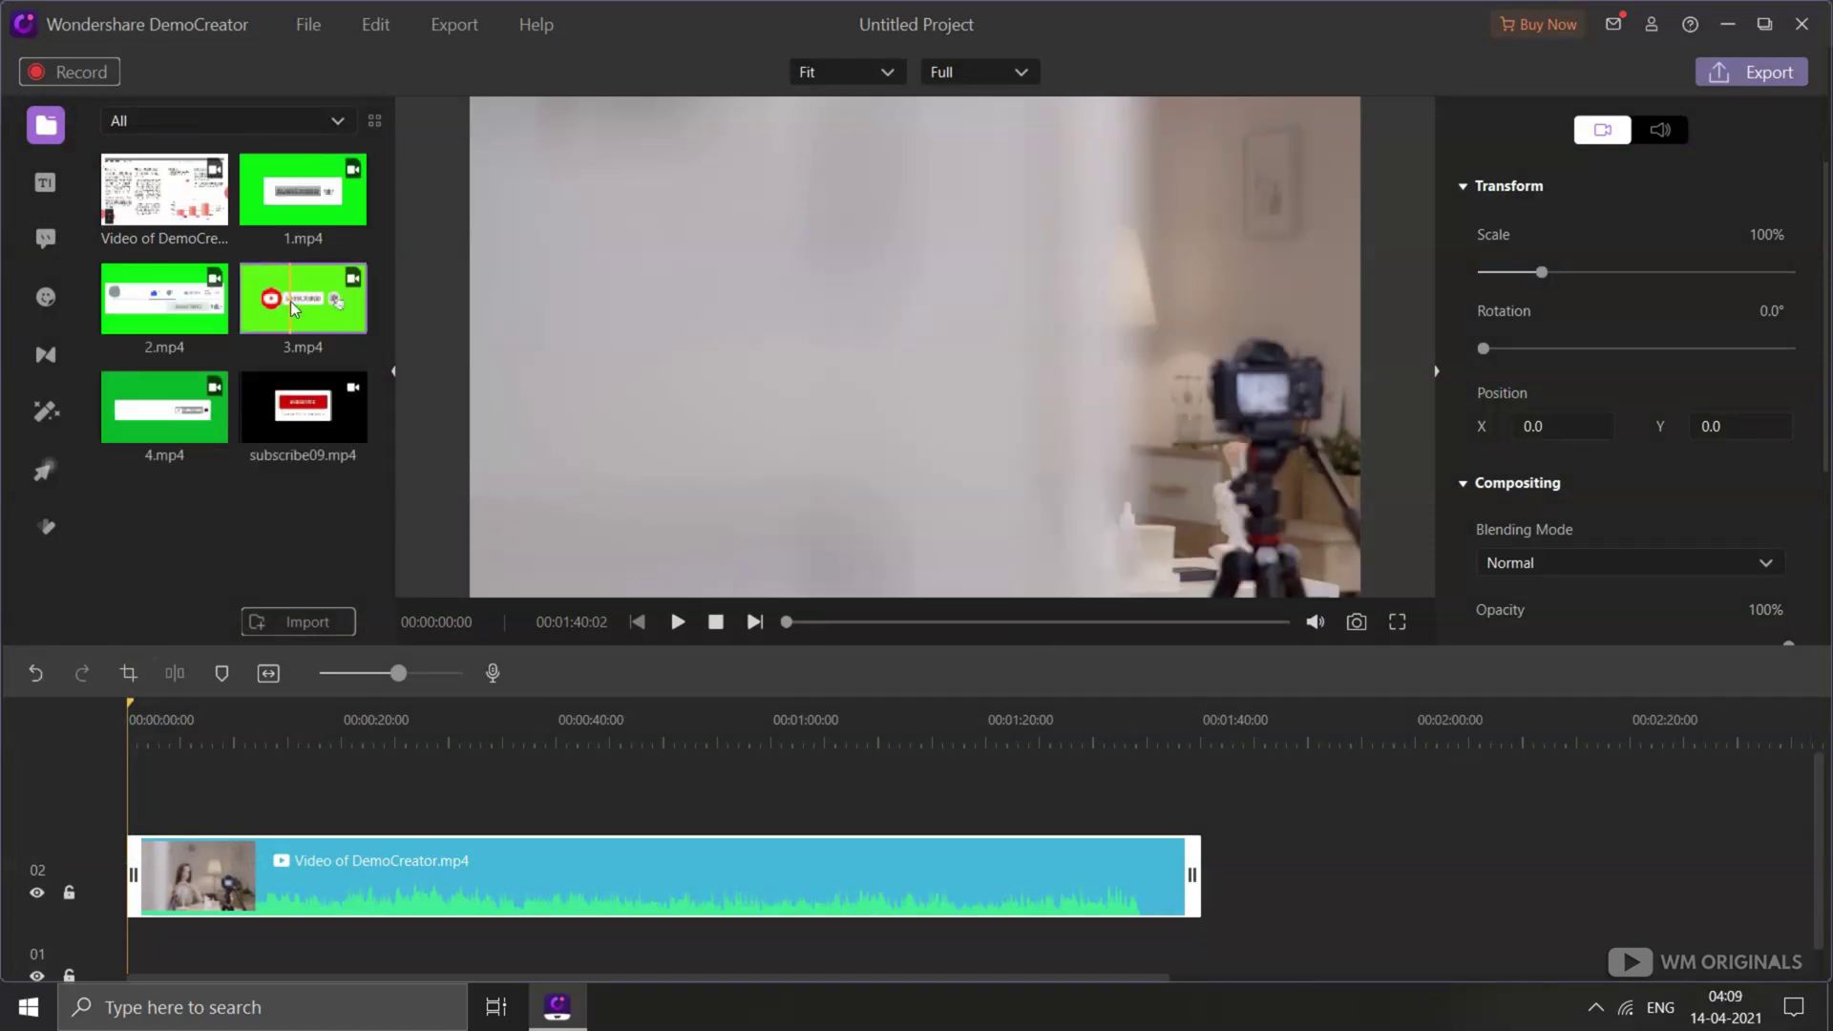
{"action": "left_click_drag", "start_coordinate": [290, 301], "coordinate": [191, 859]}
- Apply the GreenScreen effect to the 3.mp4 clip with tolerance 54
{"action": "left_click", "coordinate": [206, 737]}
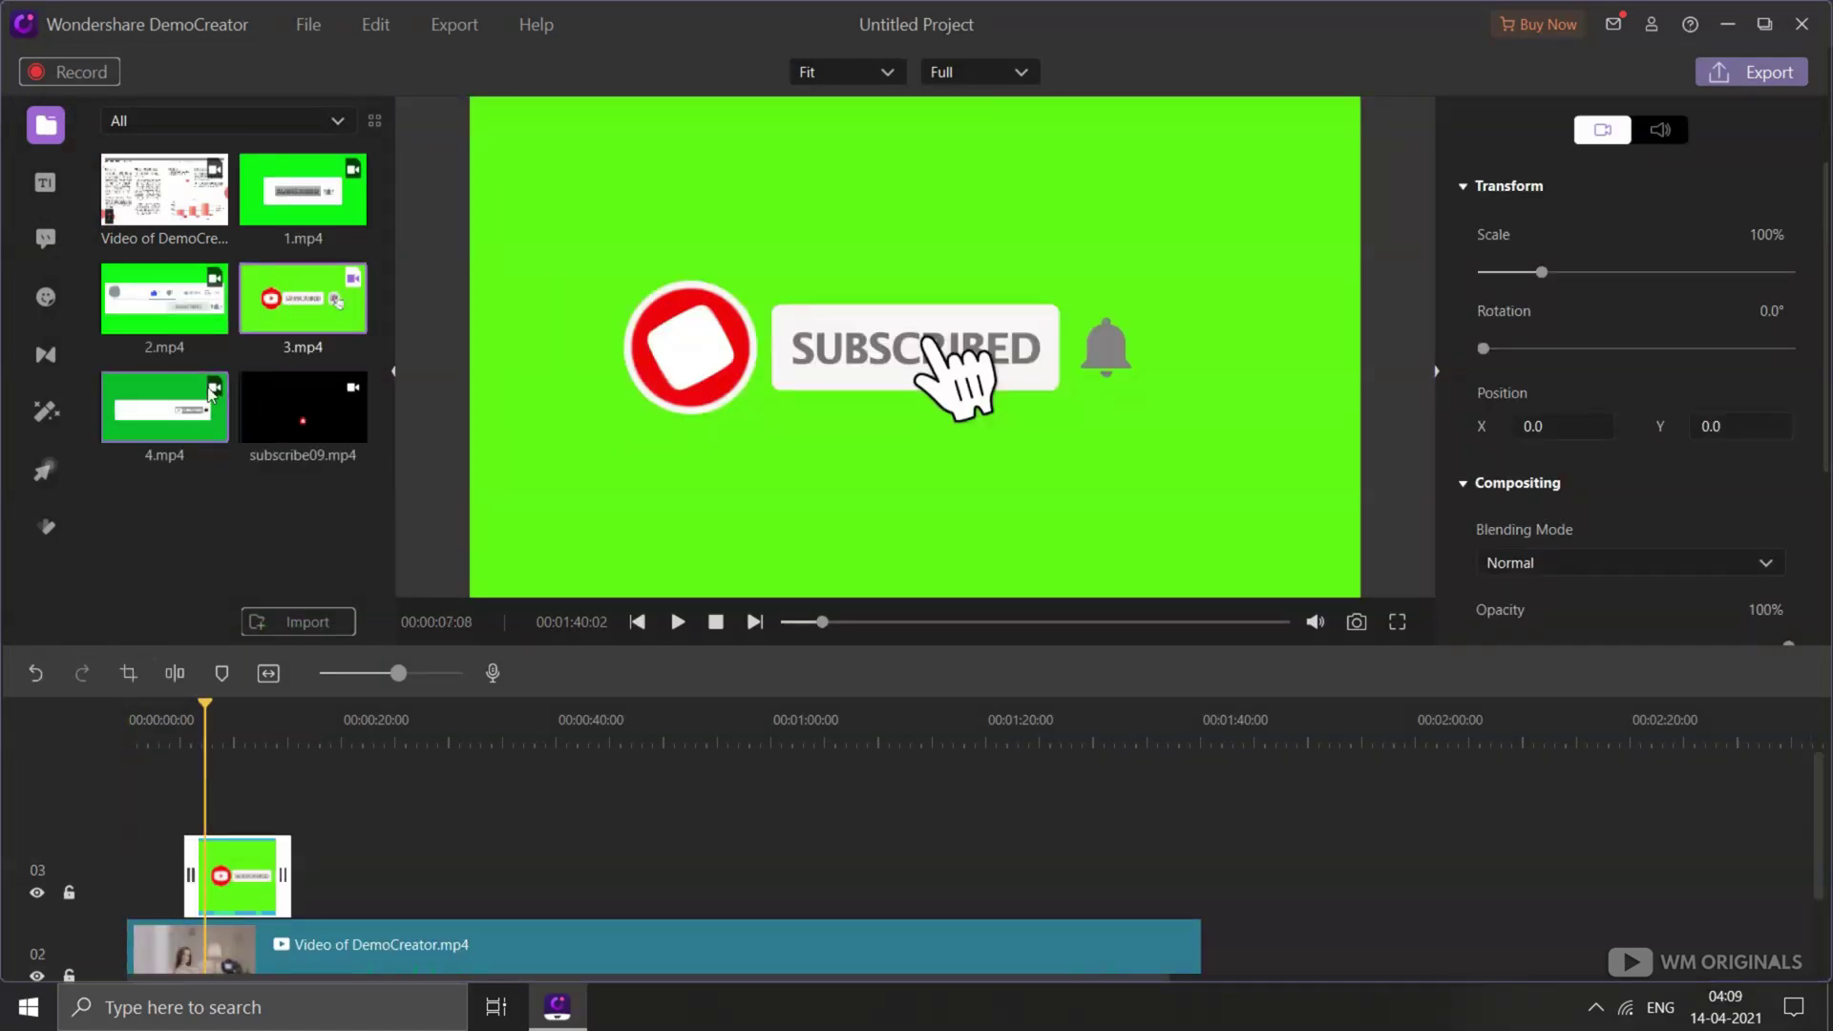
{"action": "left_click", "coordinate": [47, 413]}
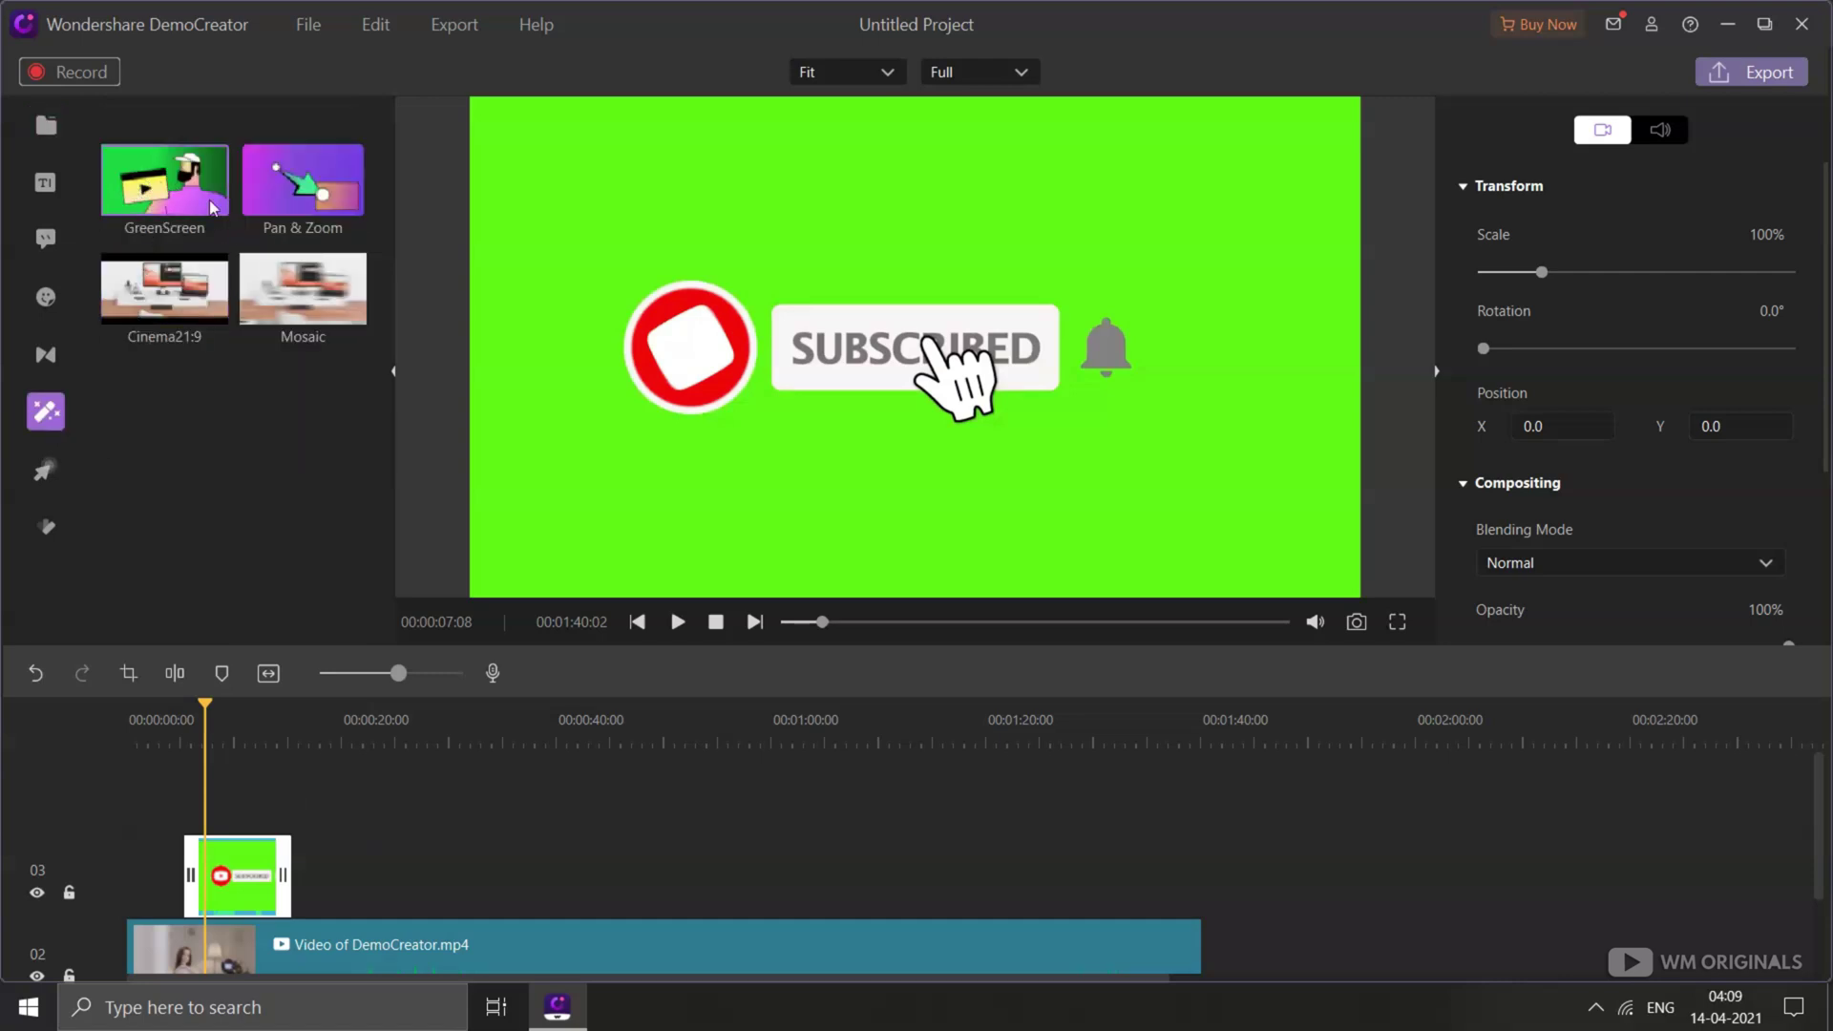
{"action": "left_click_drag", "start_coordinate": [169, 186], "coordinate": [241, 860]}
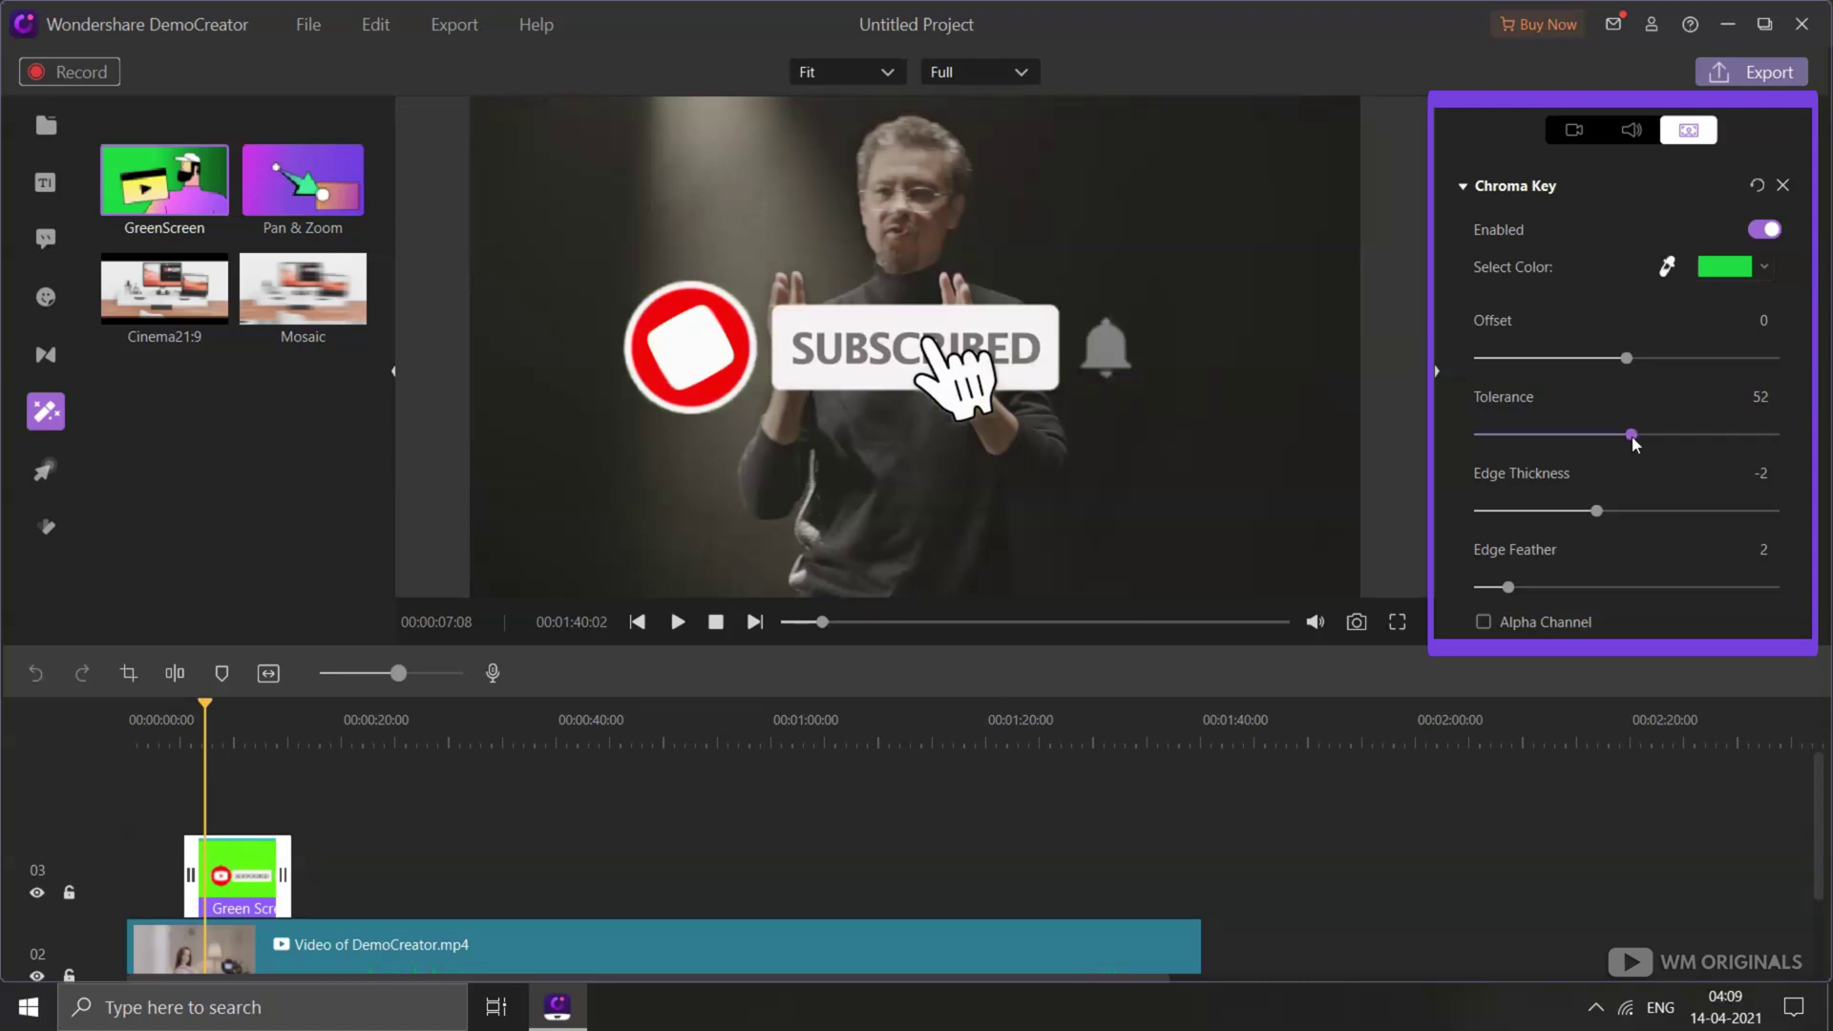
{"action": "left_click_drag", "start_coordinate": [1632, 434], "coordinate": [1638, 434]}
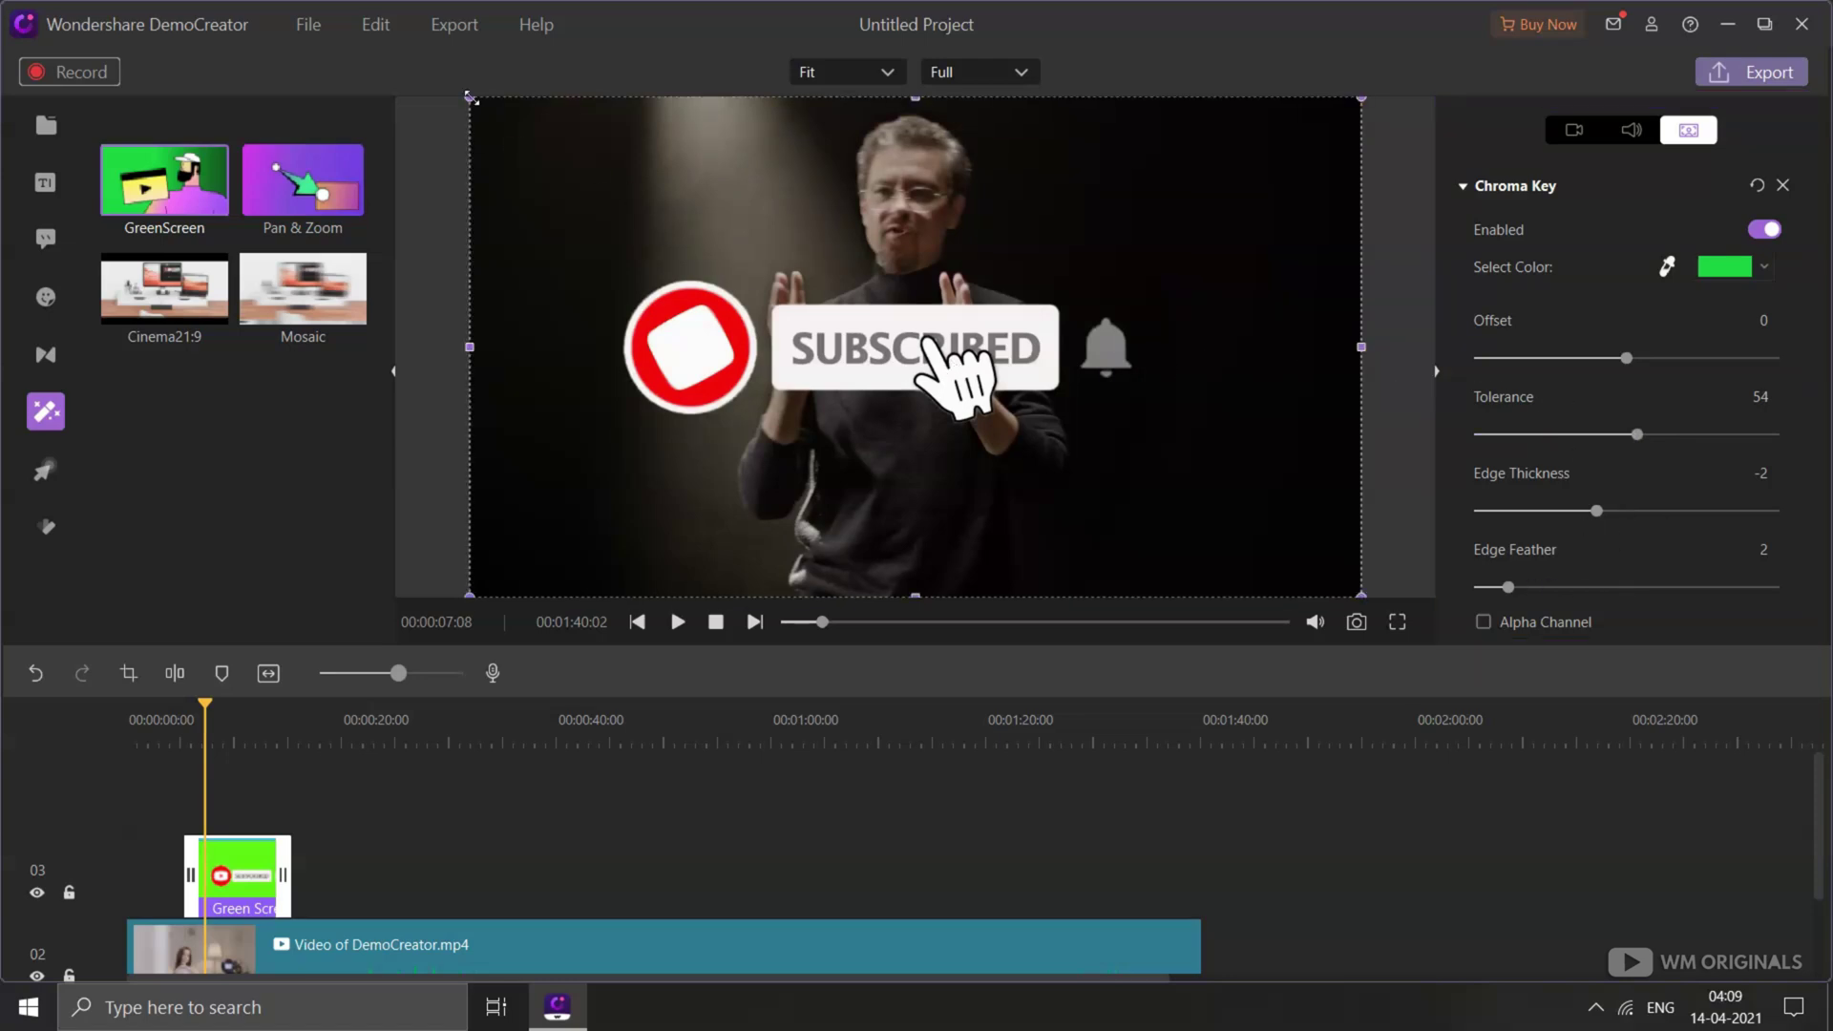
- Shrink the subscribe overlay into the lower-right corner and return the playhead to 00:00:05:02
{"action": "left_click_drag", "start_coordinate": [472, 98], "coordinate": [942, 436]}
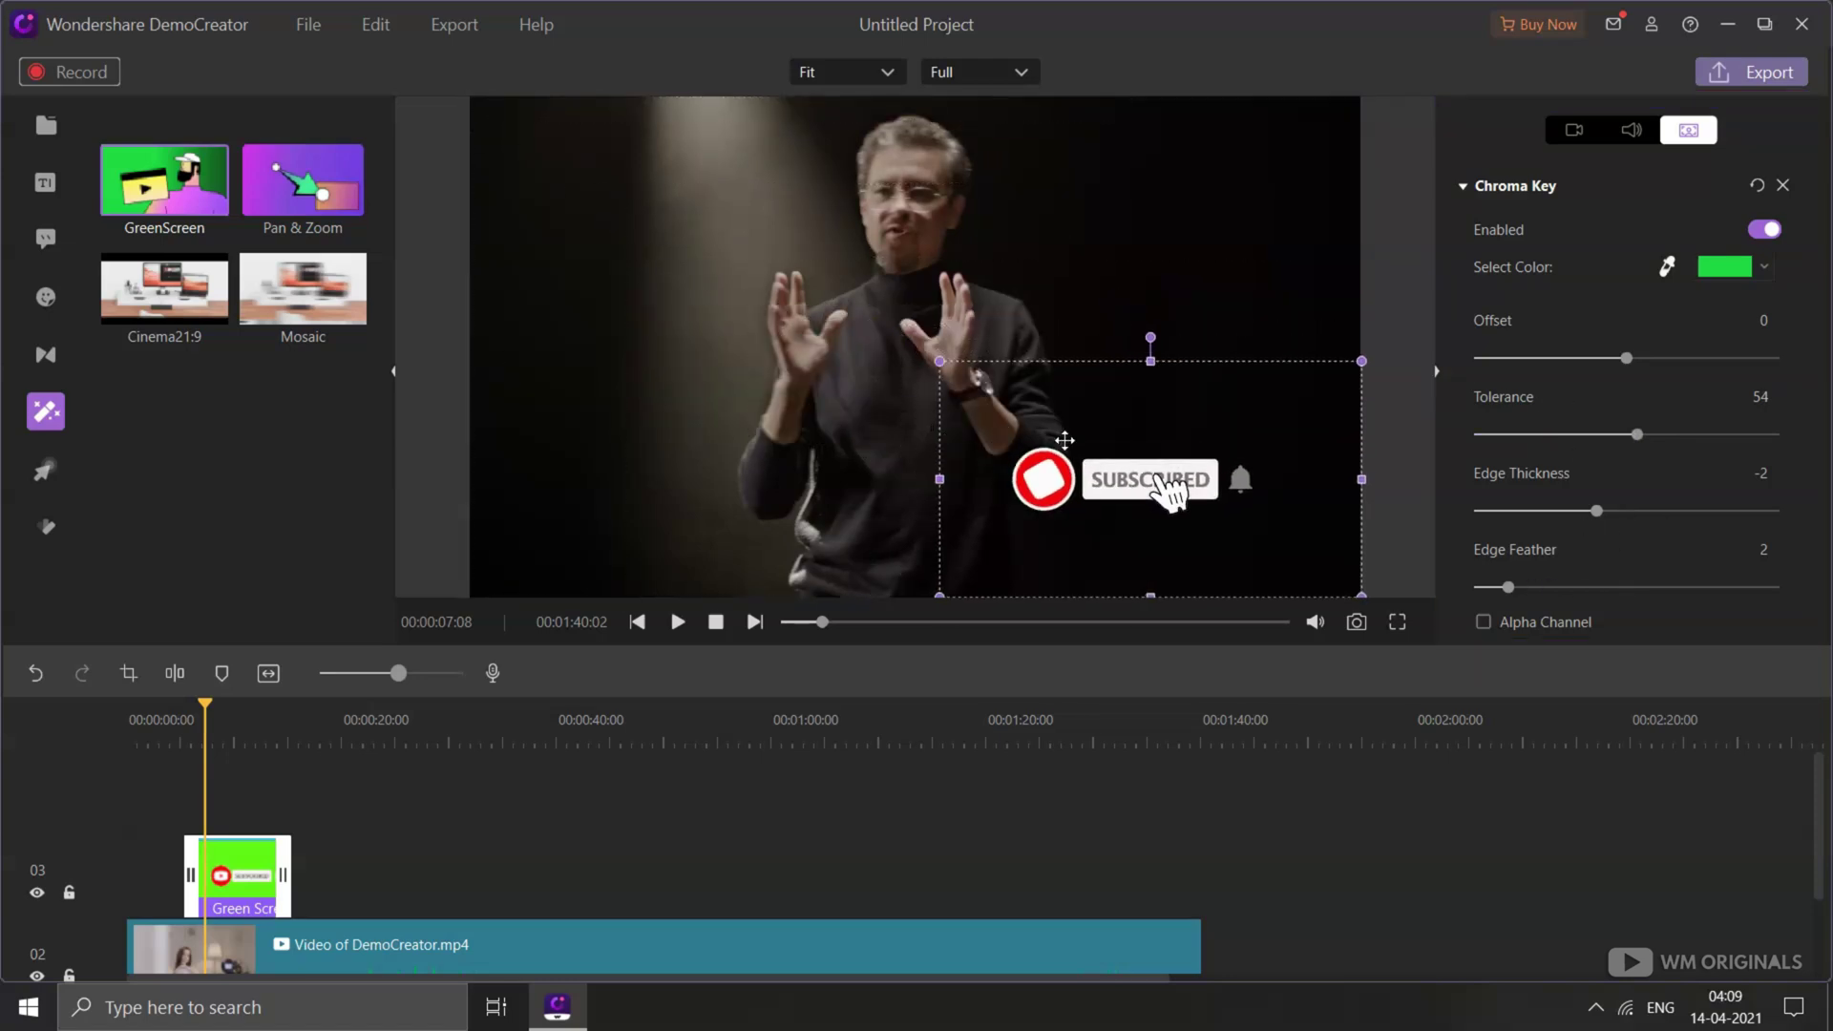
{"action": "left_click_drag", "start_coordinate": [1156, 482], "coordinate": [1191, 517]}
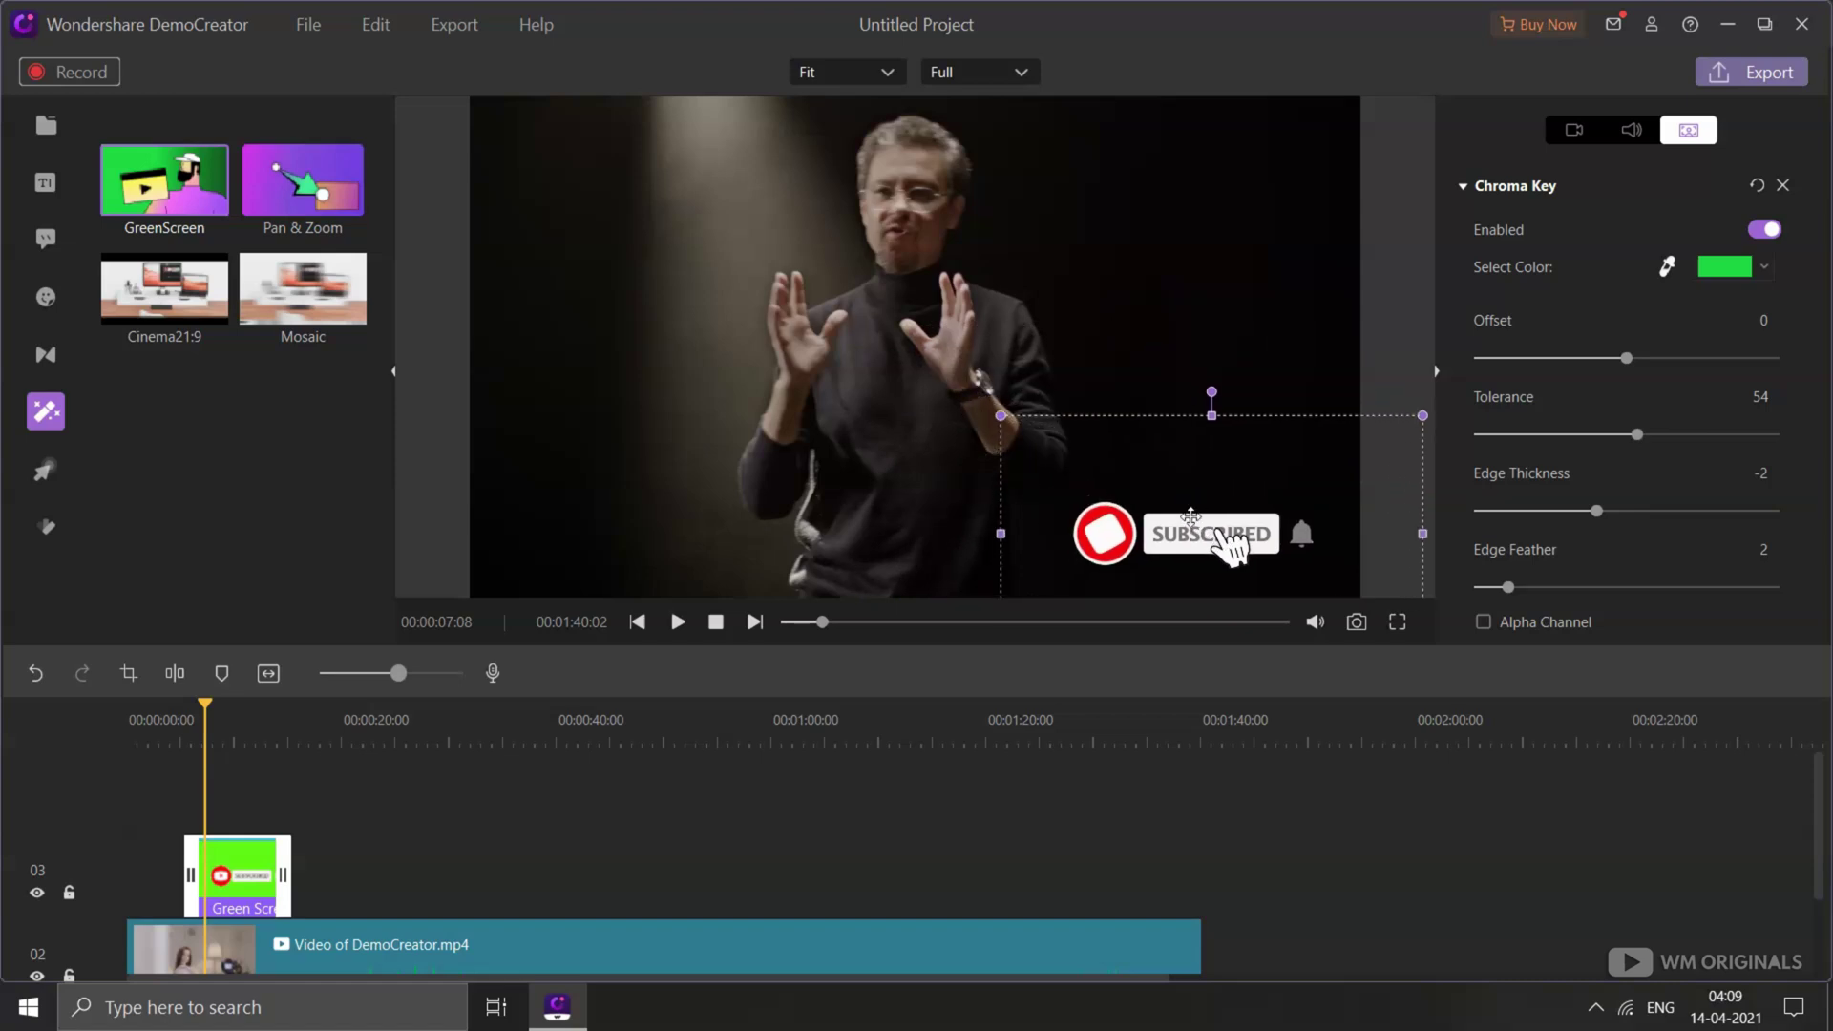
{"action": "left_click", "coordinate": [180, 737]}
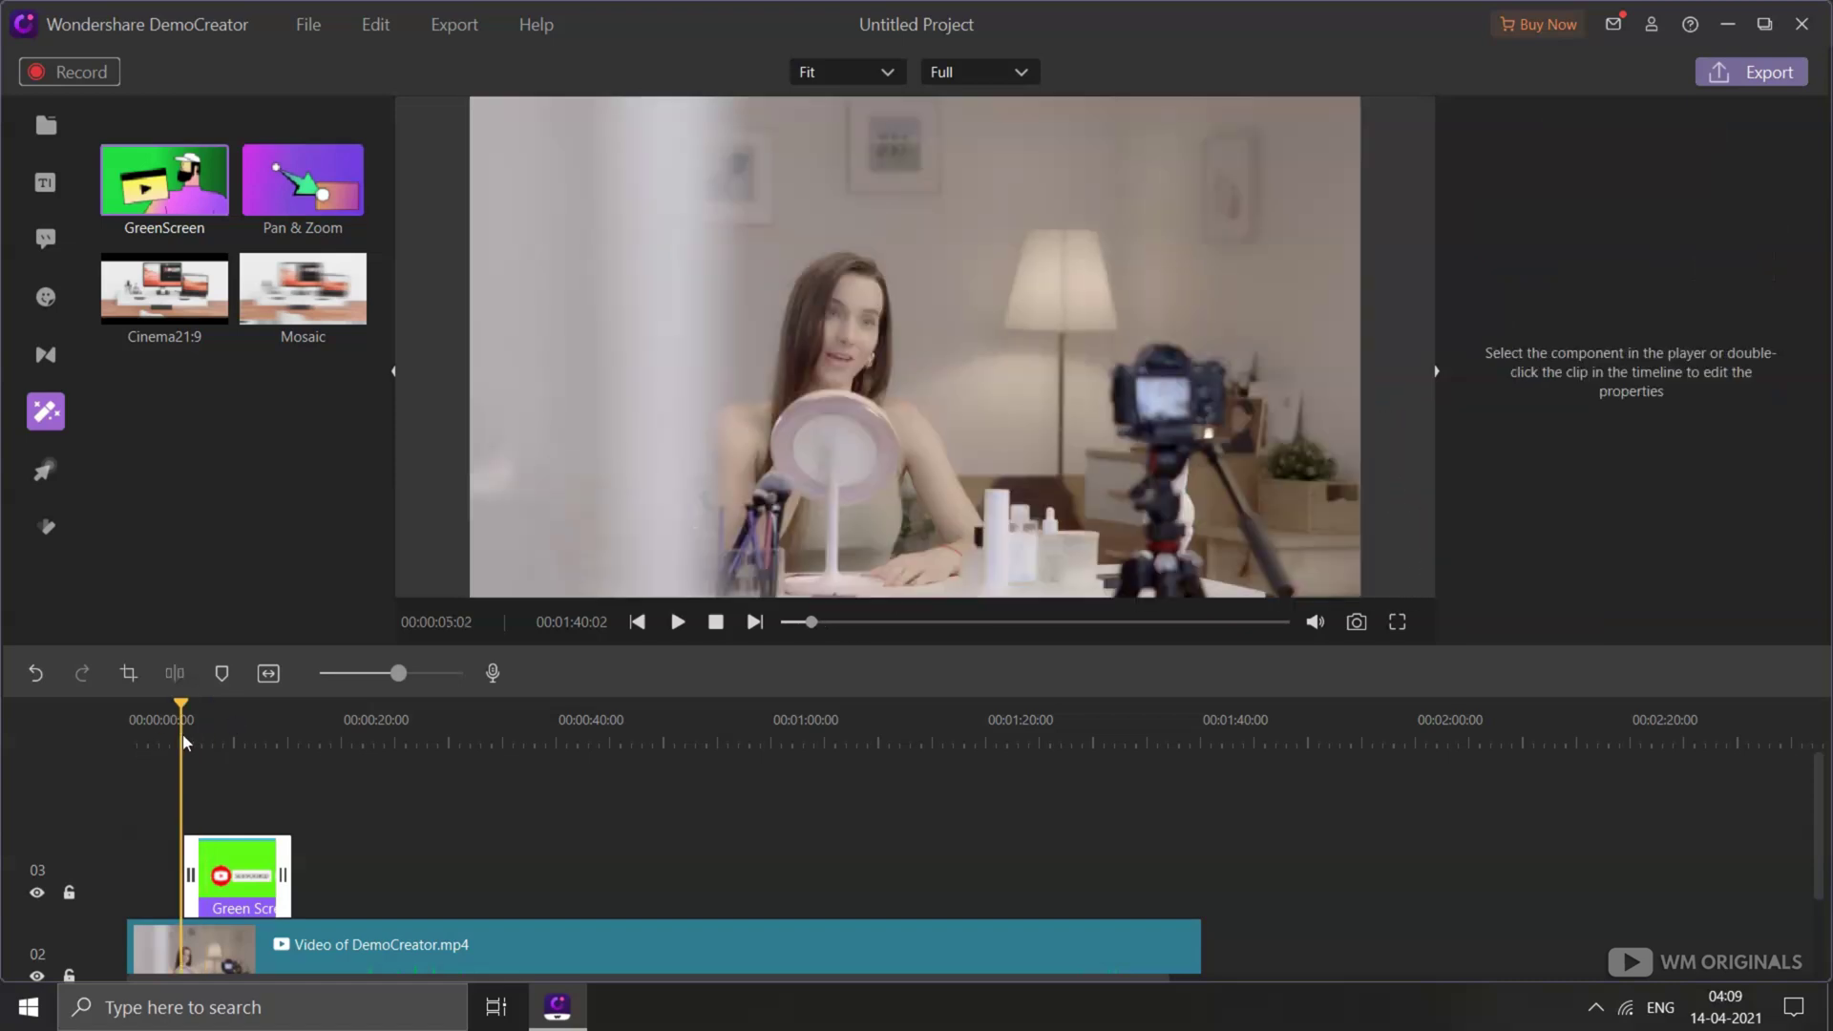
{"action": "key", "text": "space"}
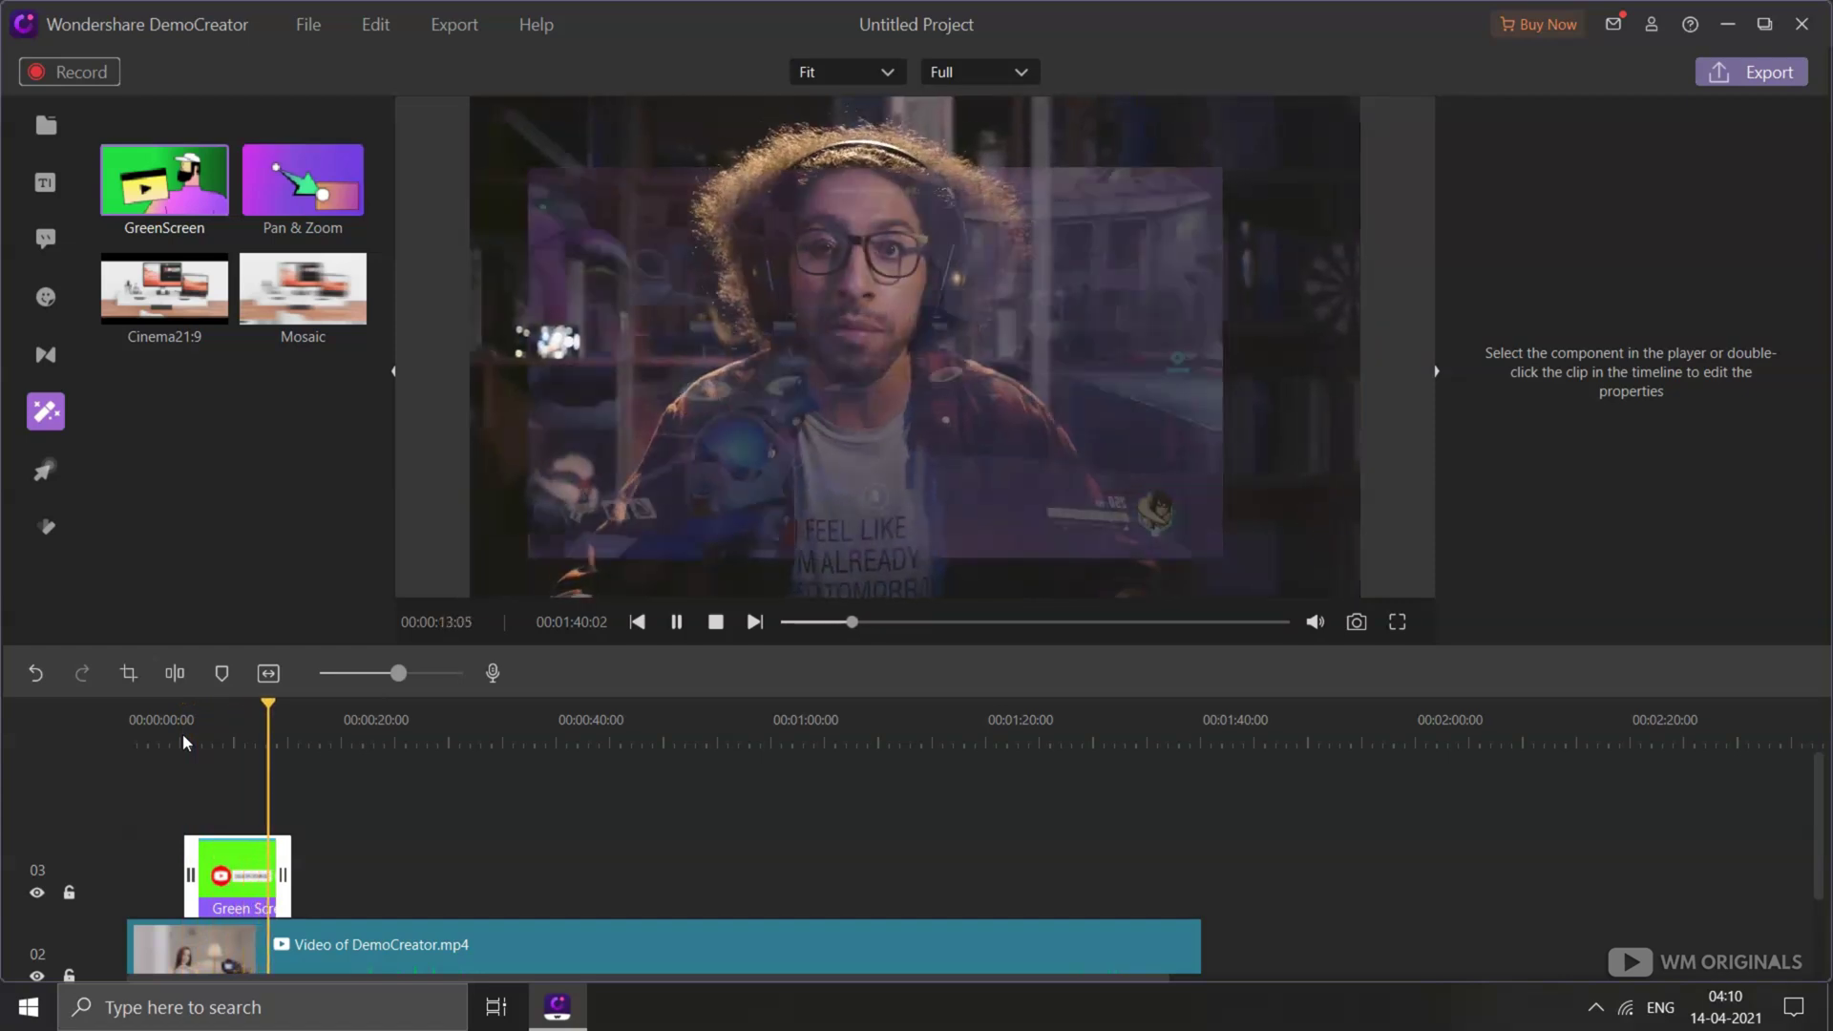
{"action": "left_click", "coordinate": [227, 945]}
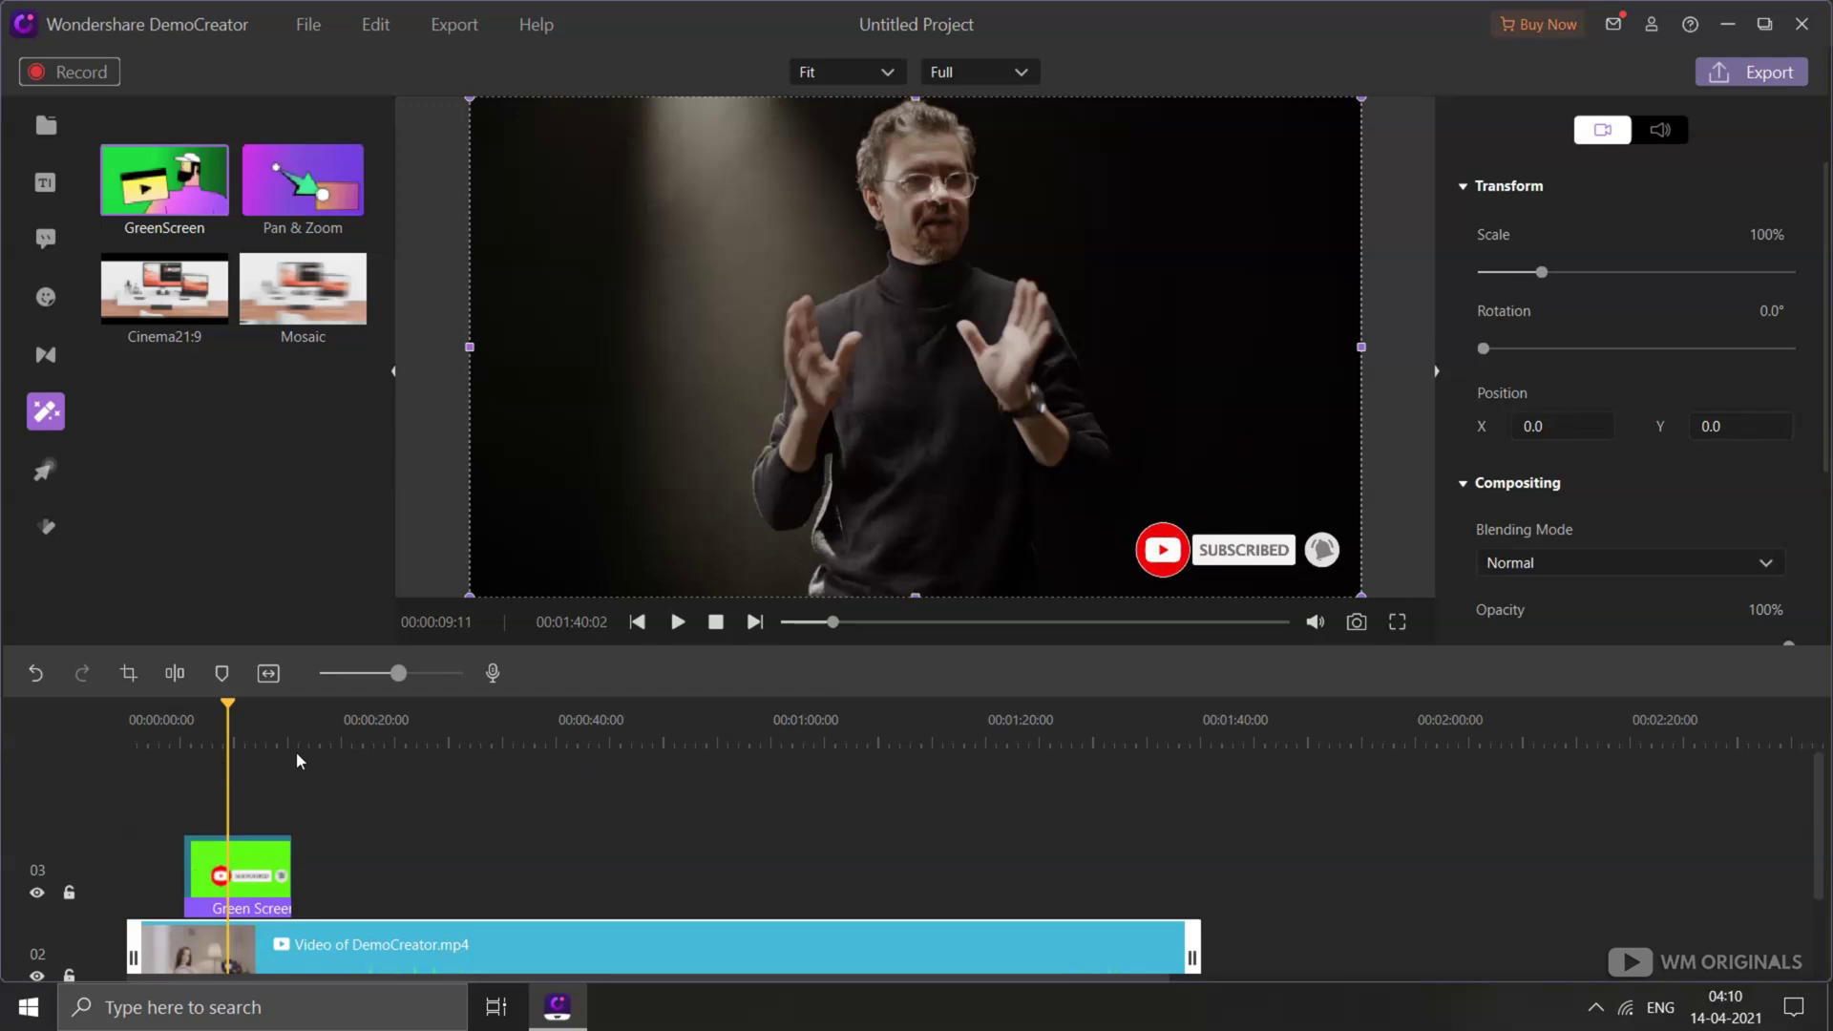
{"action": "left_click", "coordinate": [296, 753]}
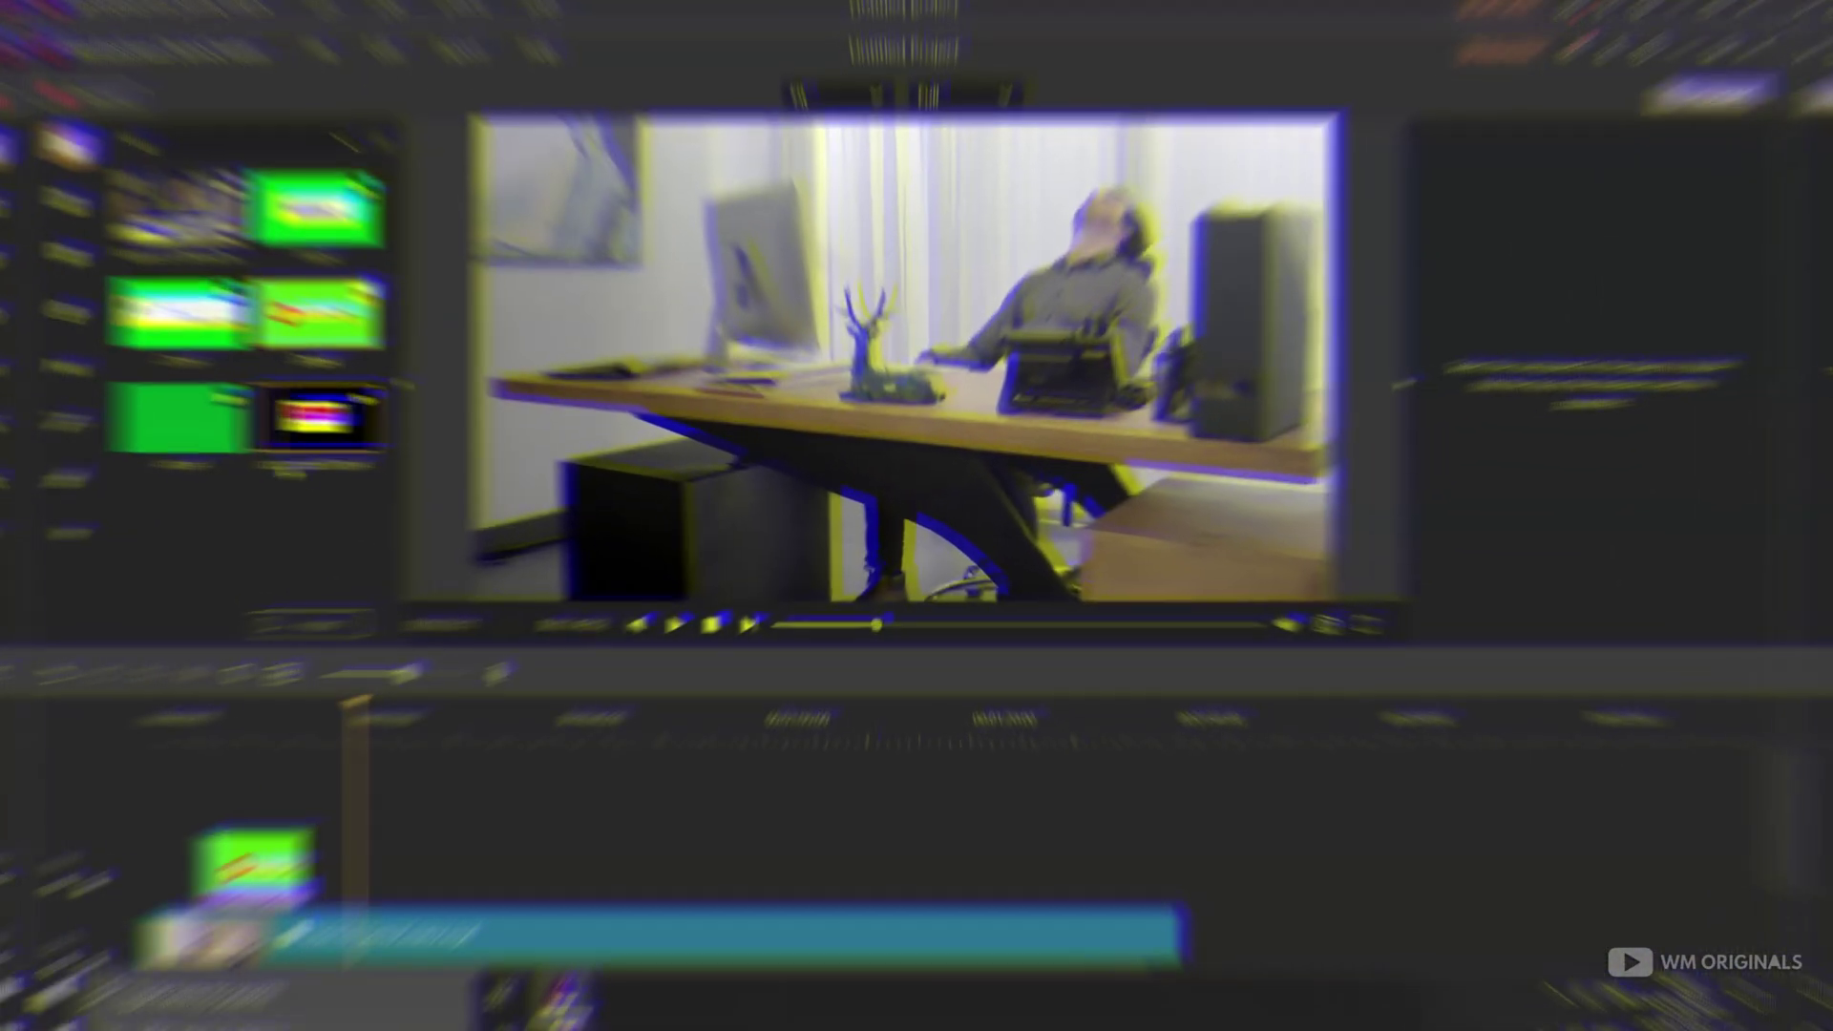
- Place subscribe09.mp4 on track 03 near 28 seconds and key out its black background with GreenScreen
{"action": "left_click_drag", "start_coordinate": [302, 405], "coordinate": [441, 859]}
{"action": "left_click", "coordinate": [427, 859]}
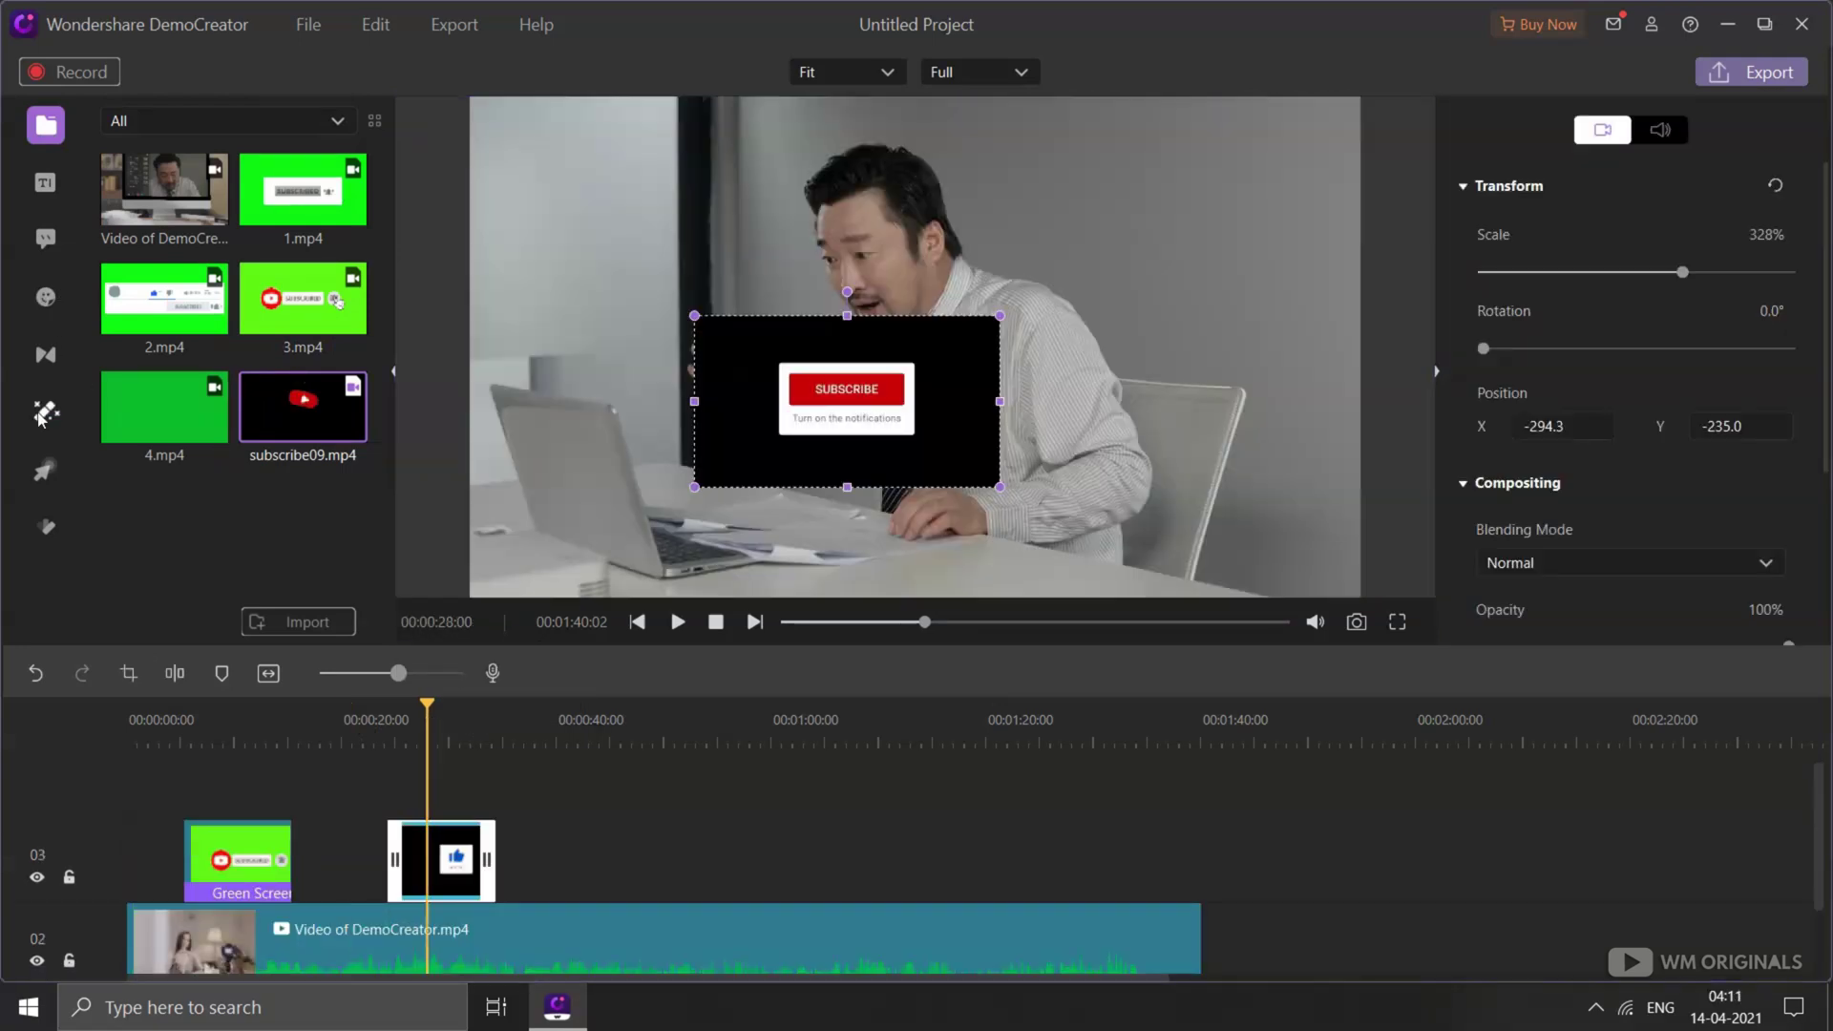
{"action": "left_click", "coordinate": [46, 411]}
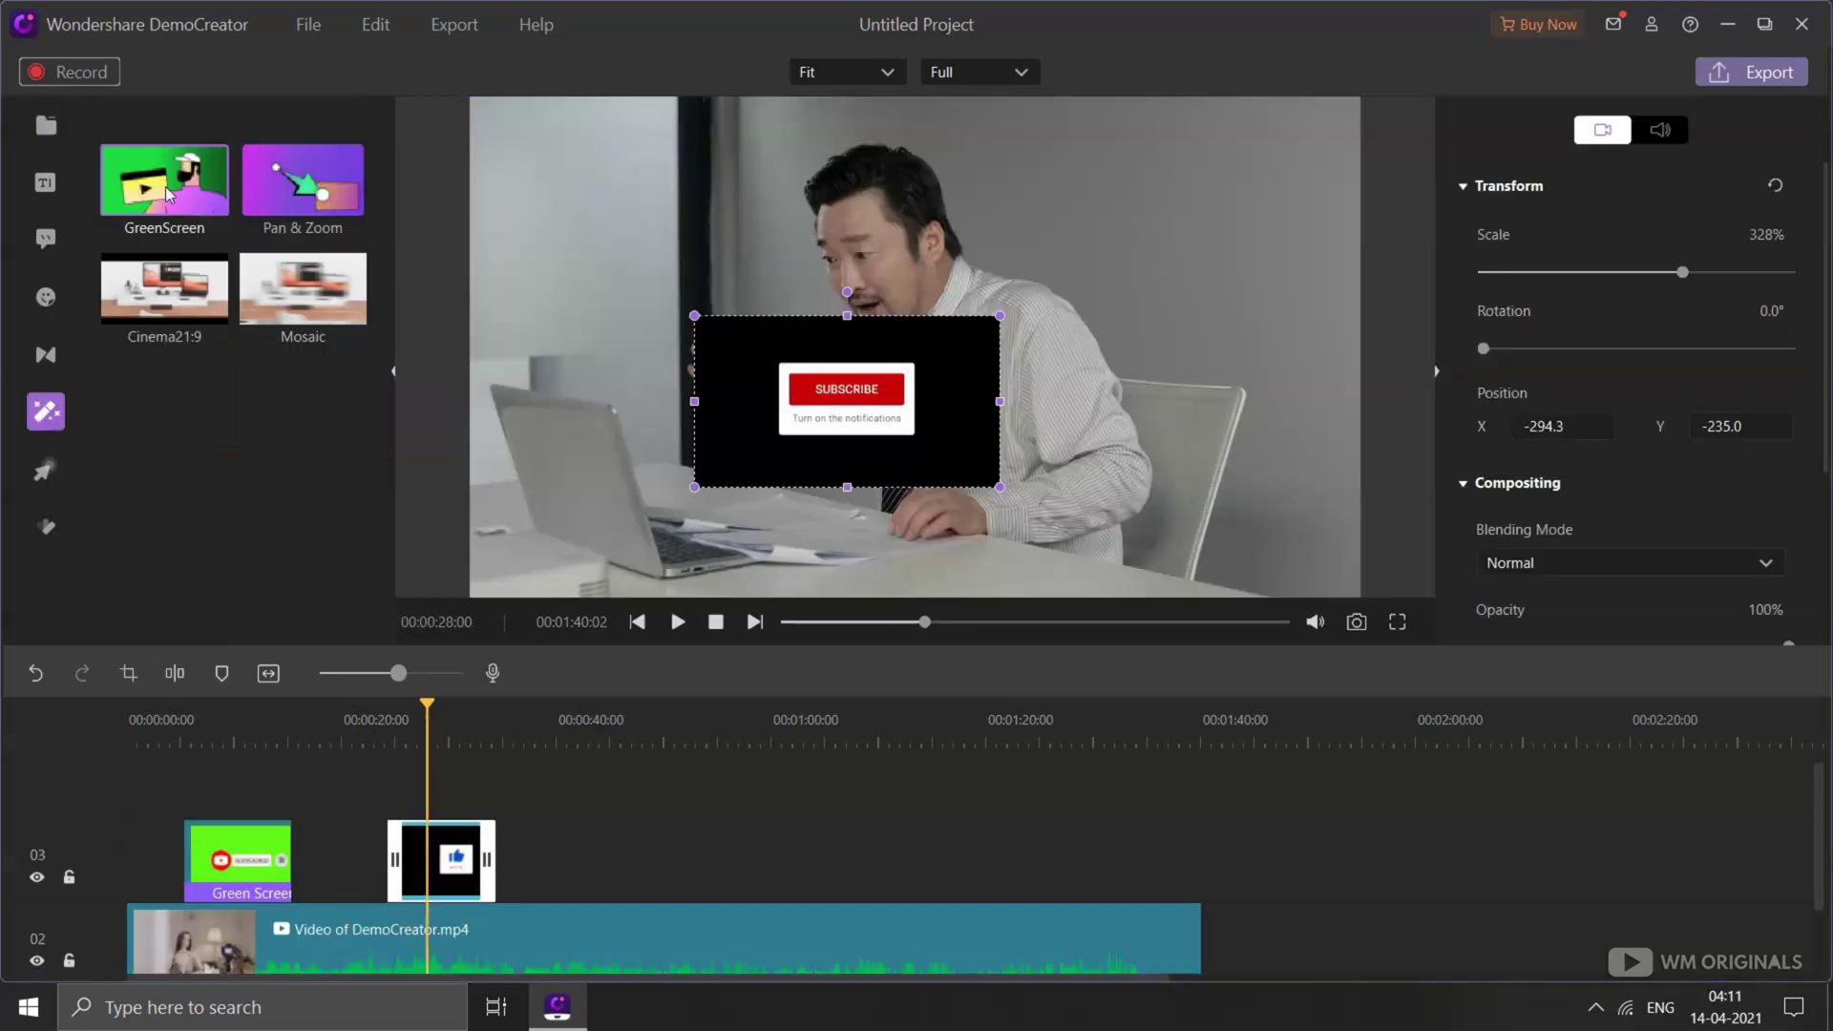
{"action": "left_click_drag", "start_coordinate": [165, 190], "coordinate": [420, 877]}
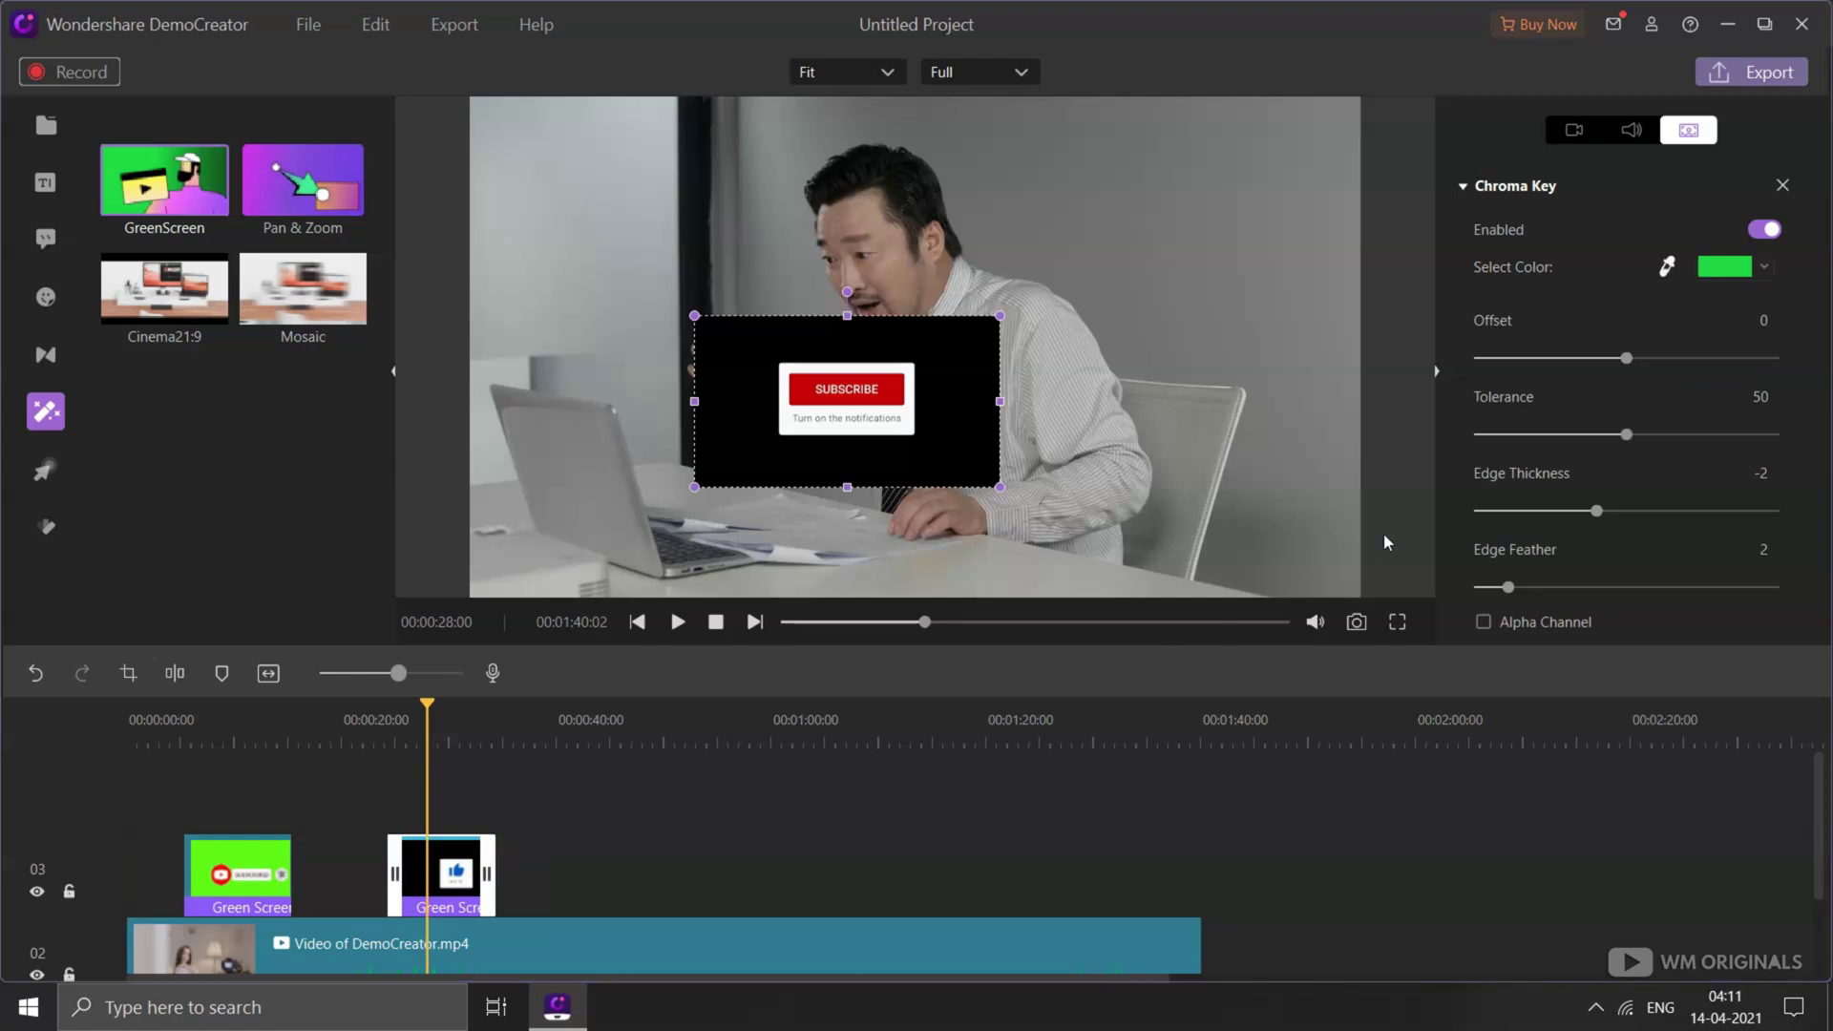
{"action": "left_click", "coordinate": [1667, 267]}
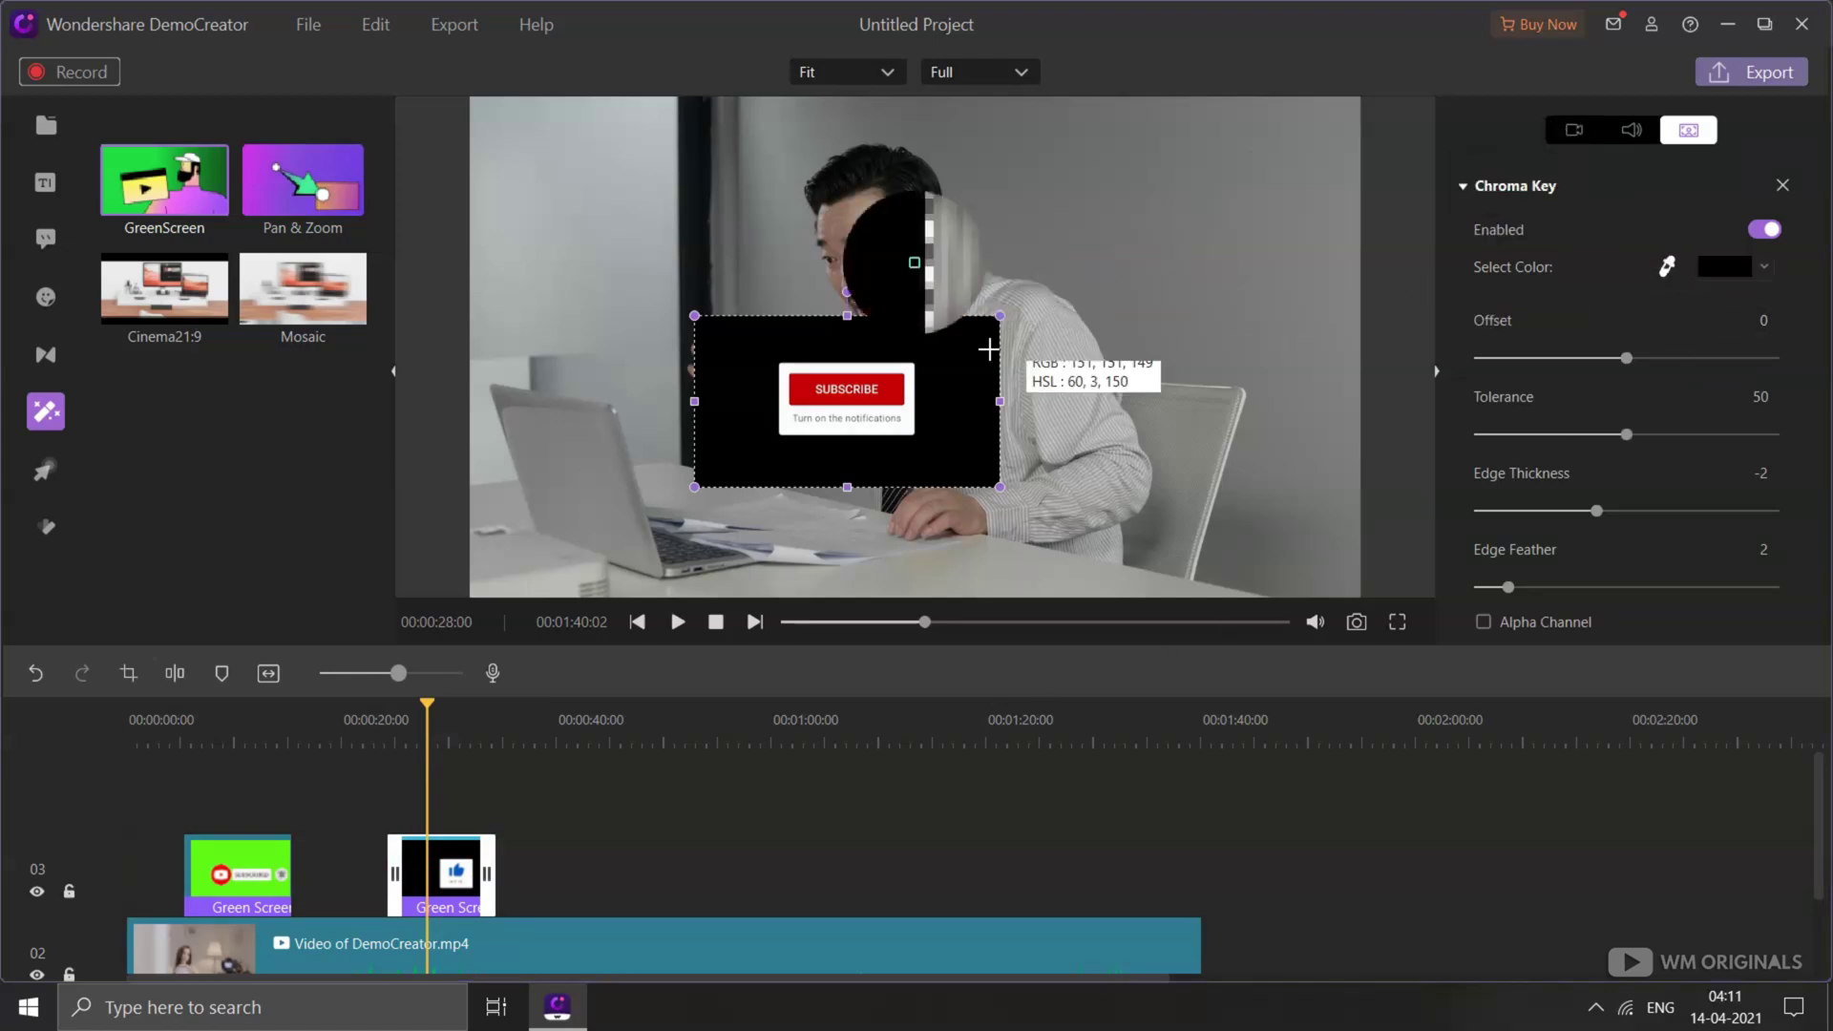
{"action": "left_click", "coordinate": [963, 353]}
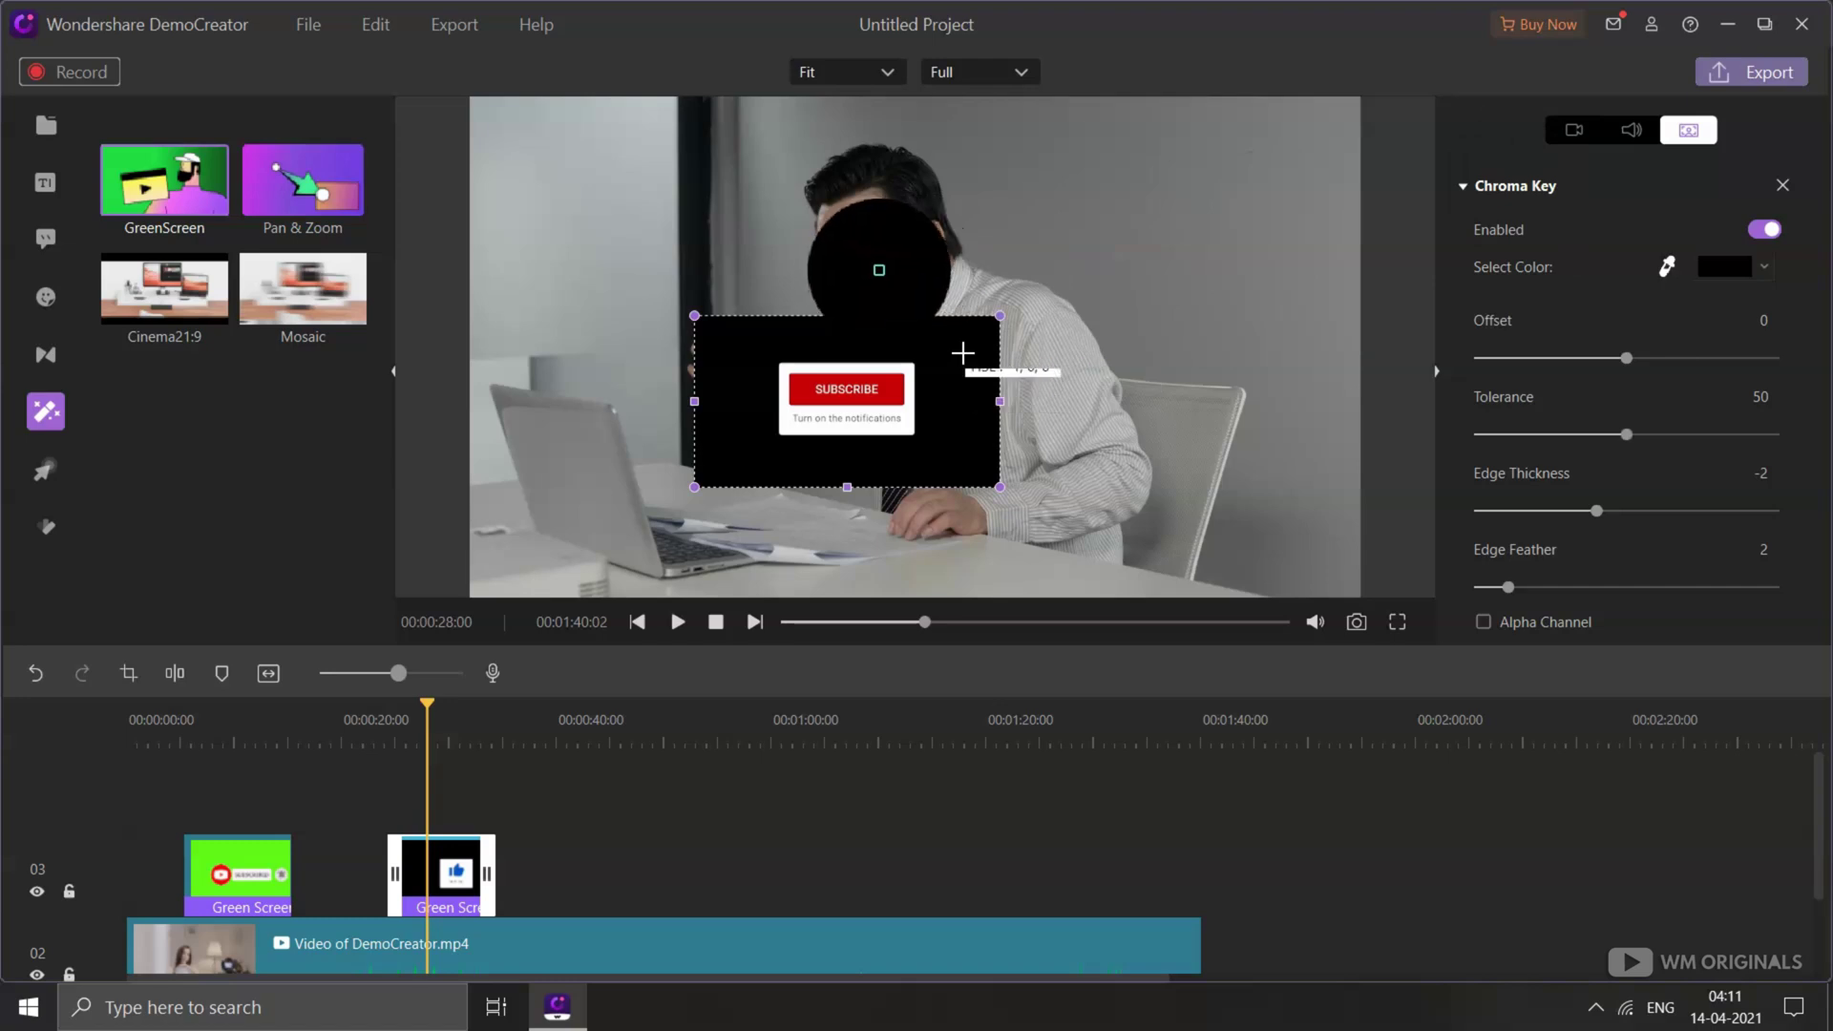
- Move the black-keyed subscribe overlay into the video's lower-right corner
{"action": "left_click_drag", "start_coordinate": [809, 383], "coordinate": [1211, 516]}
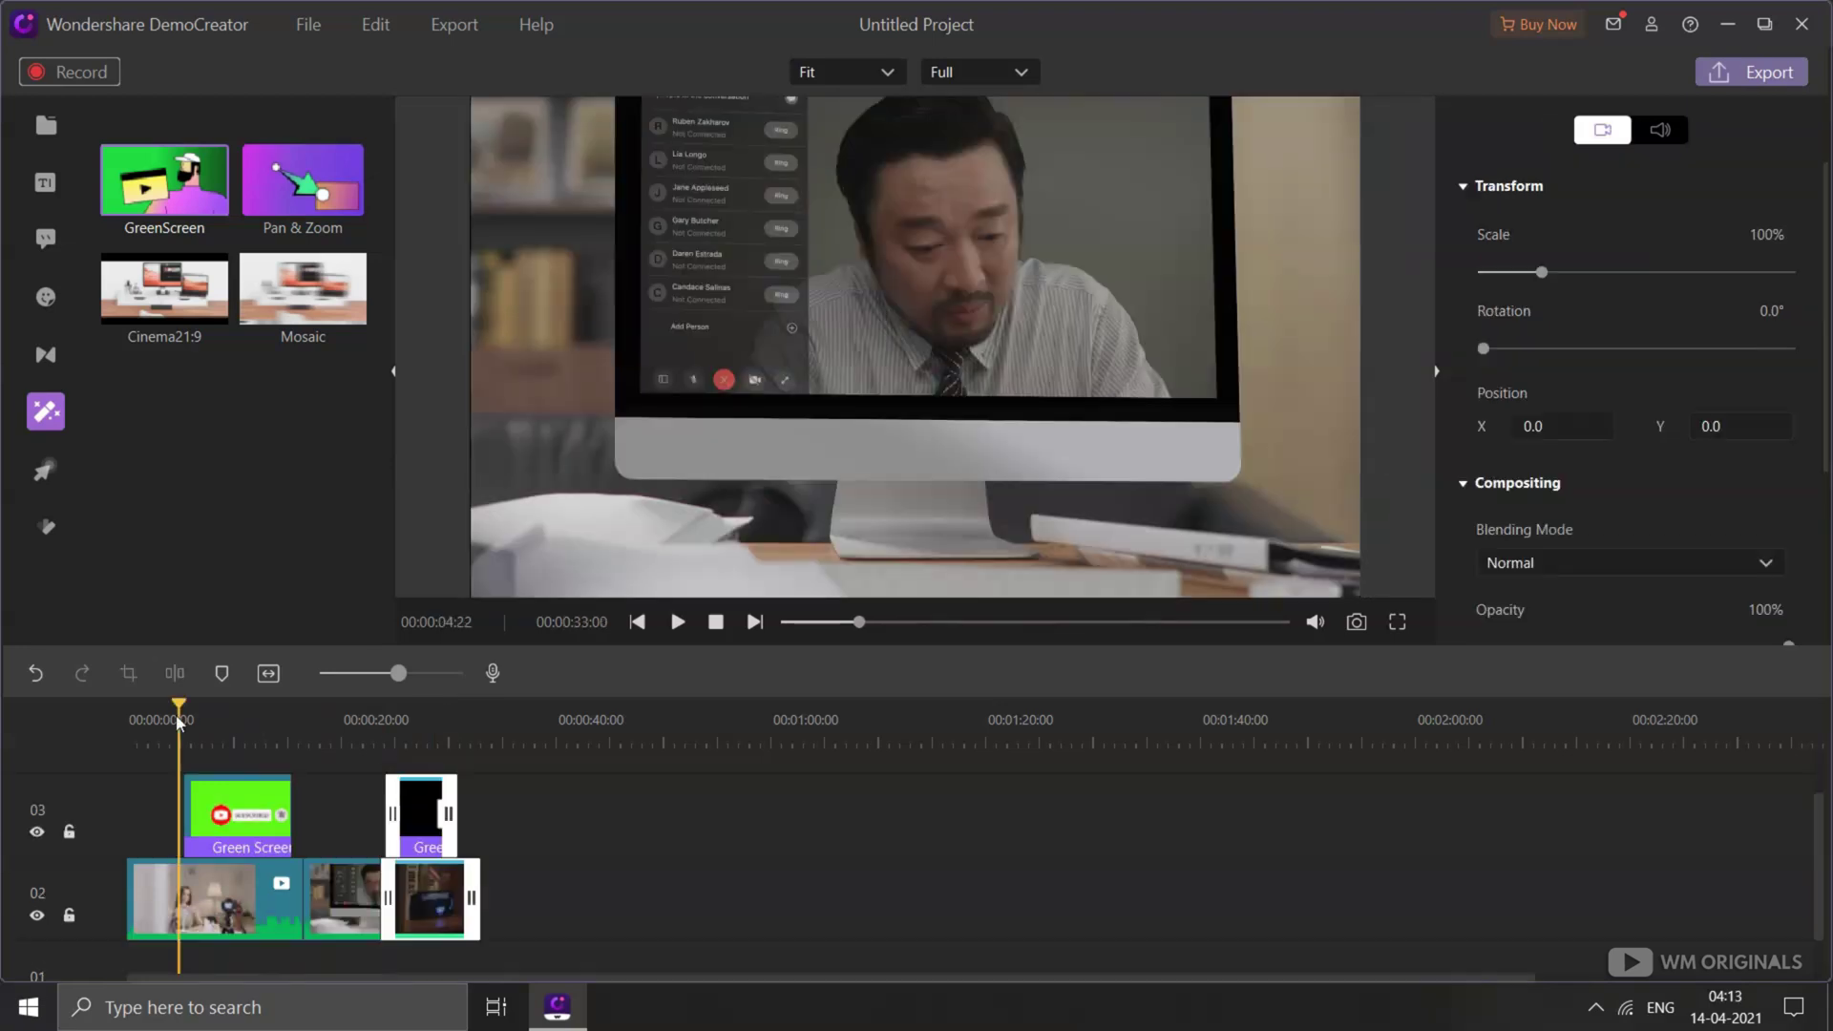
{"action": "left_click_drag", "start_coordinate": [178, 723], "coordinate": [176, 723]}
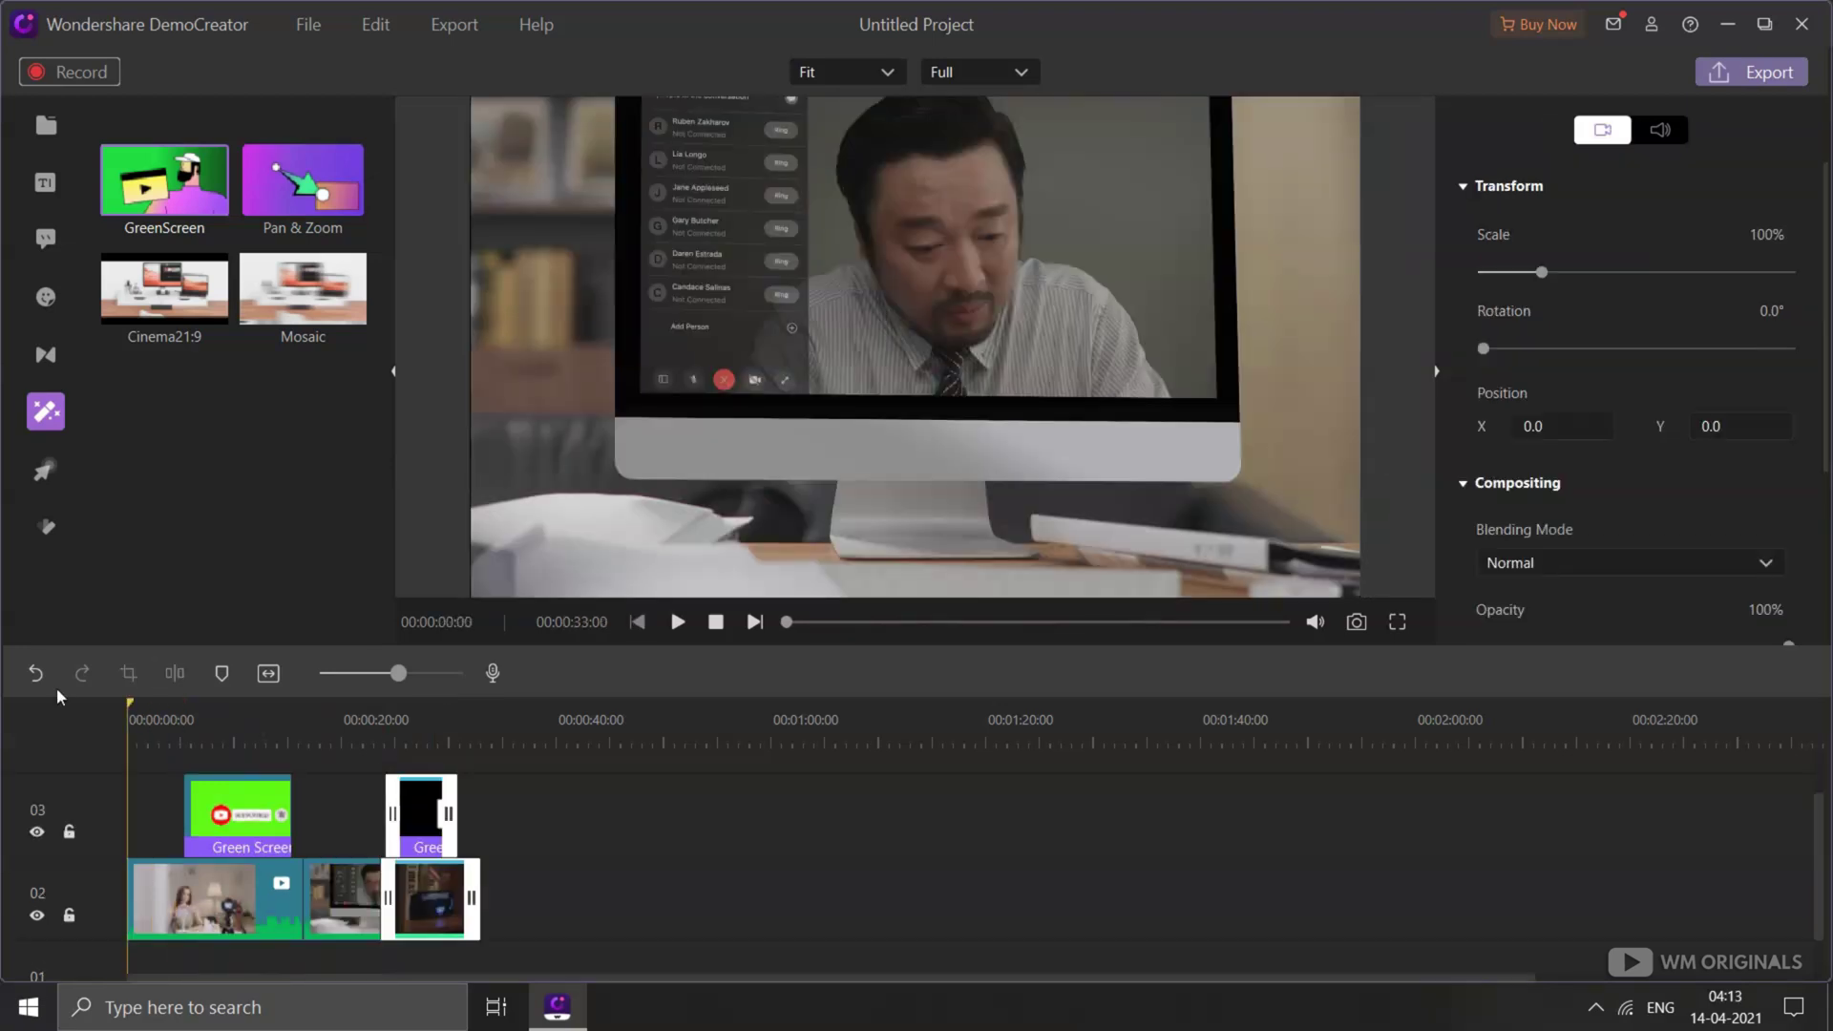
{"action": "left_click", "coordinate": [141, 731]}
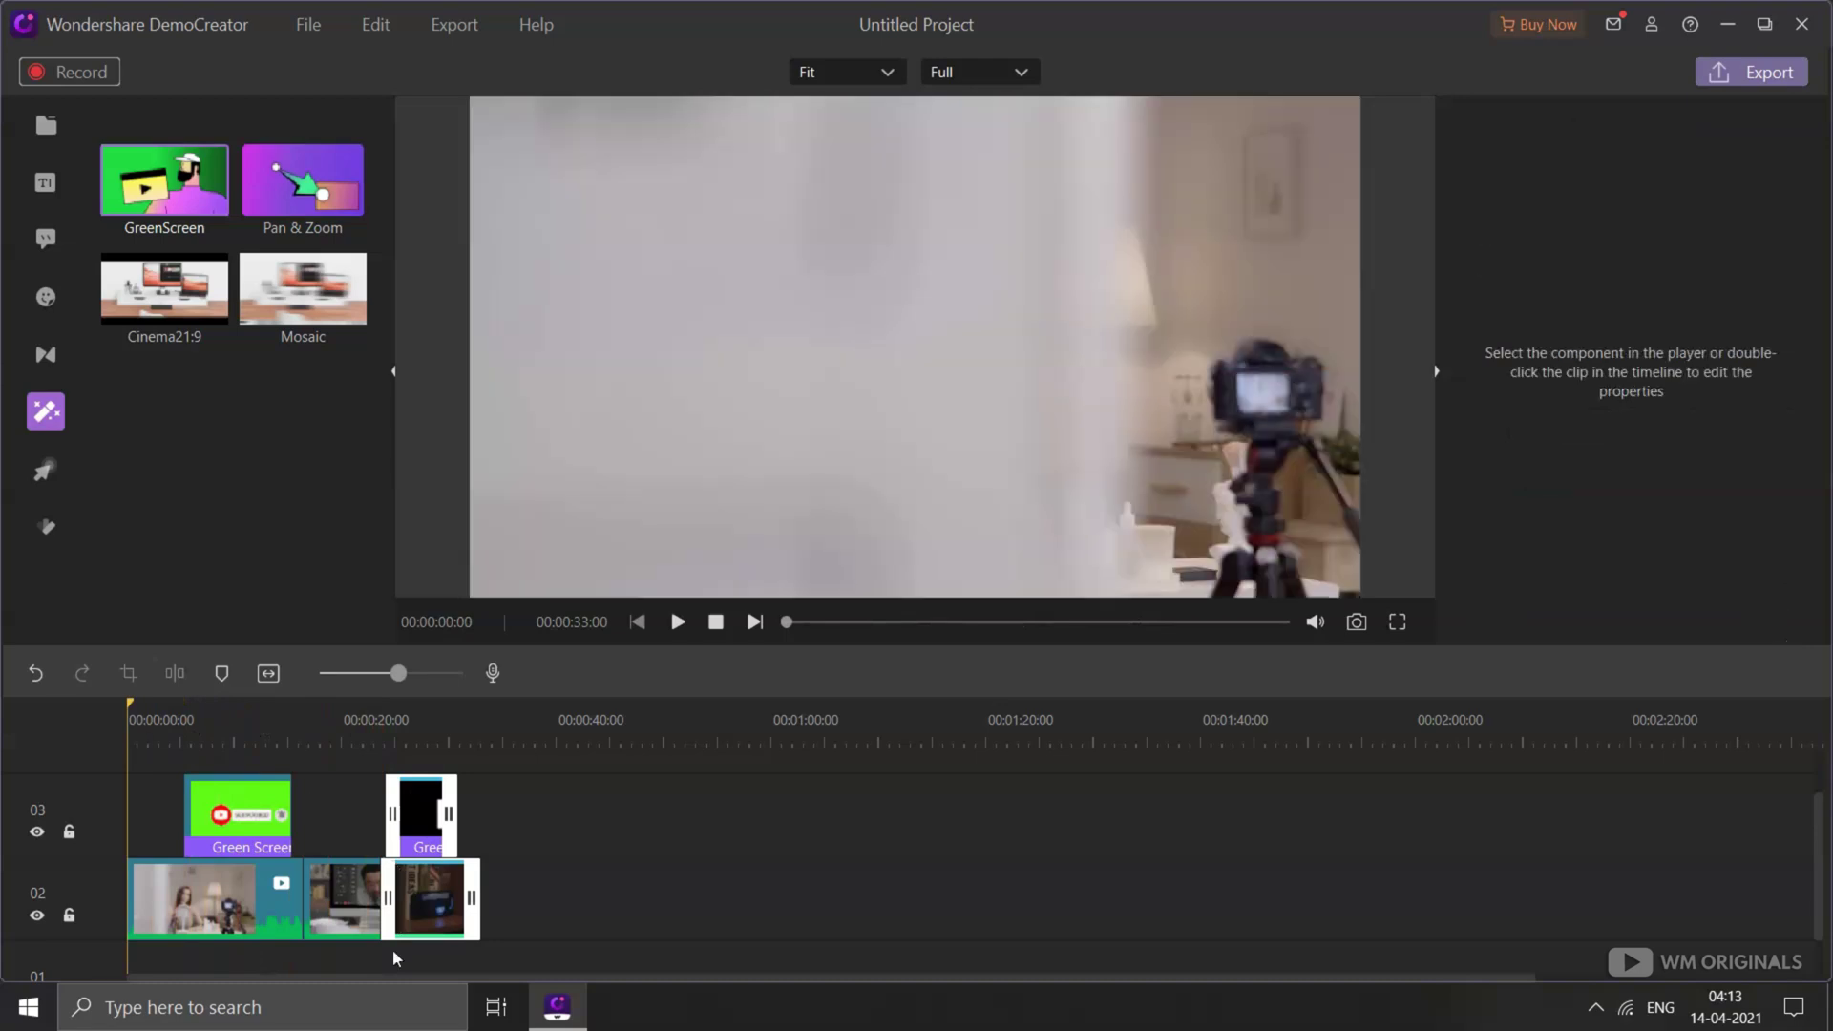
{"action": "scroll", "coordinate": [392, 949], "scroll_direction": "up", "scroll_amount": 1}
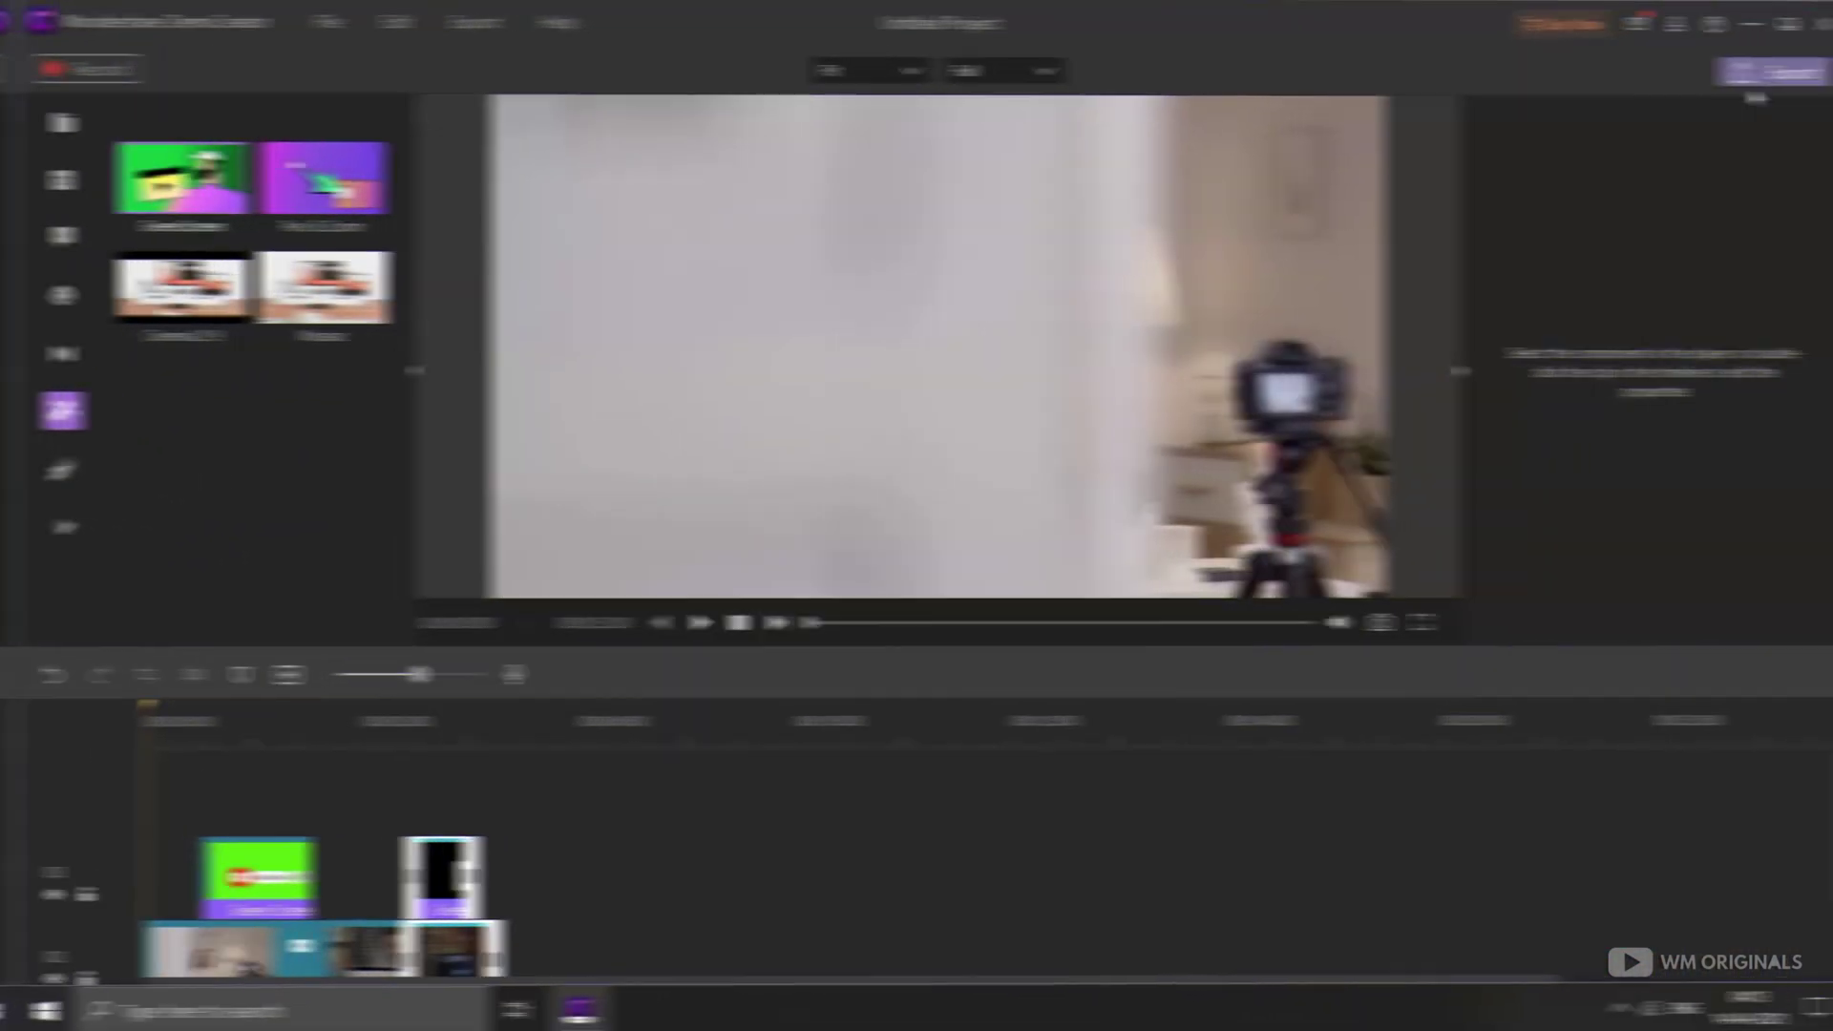
- Set export resolution to 3840*2160 and audio bitrate to 320 kbps
{"action": "left_click", "coordinate": [1754, 74]}
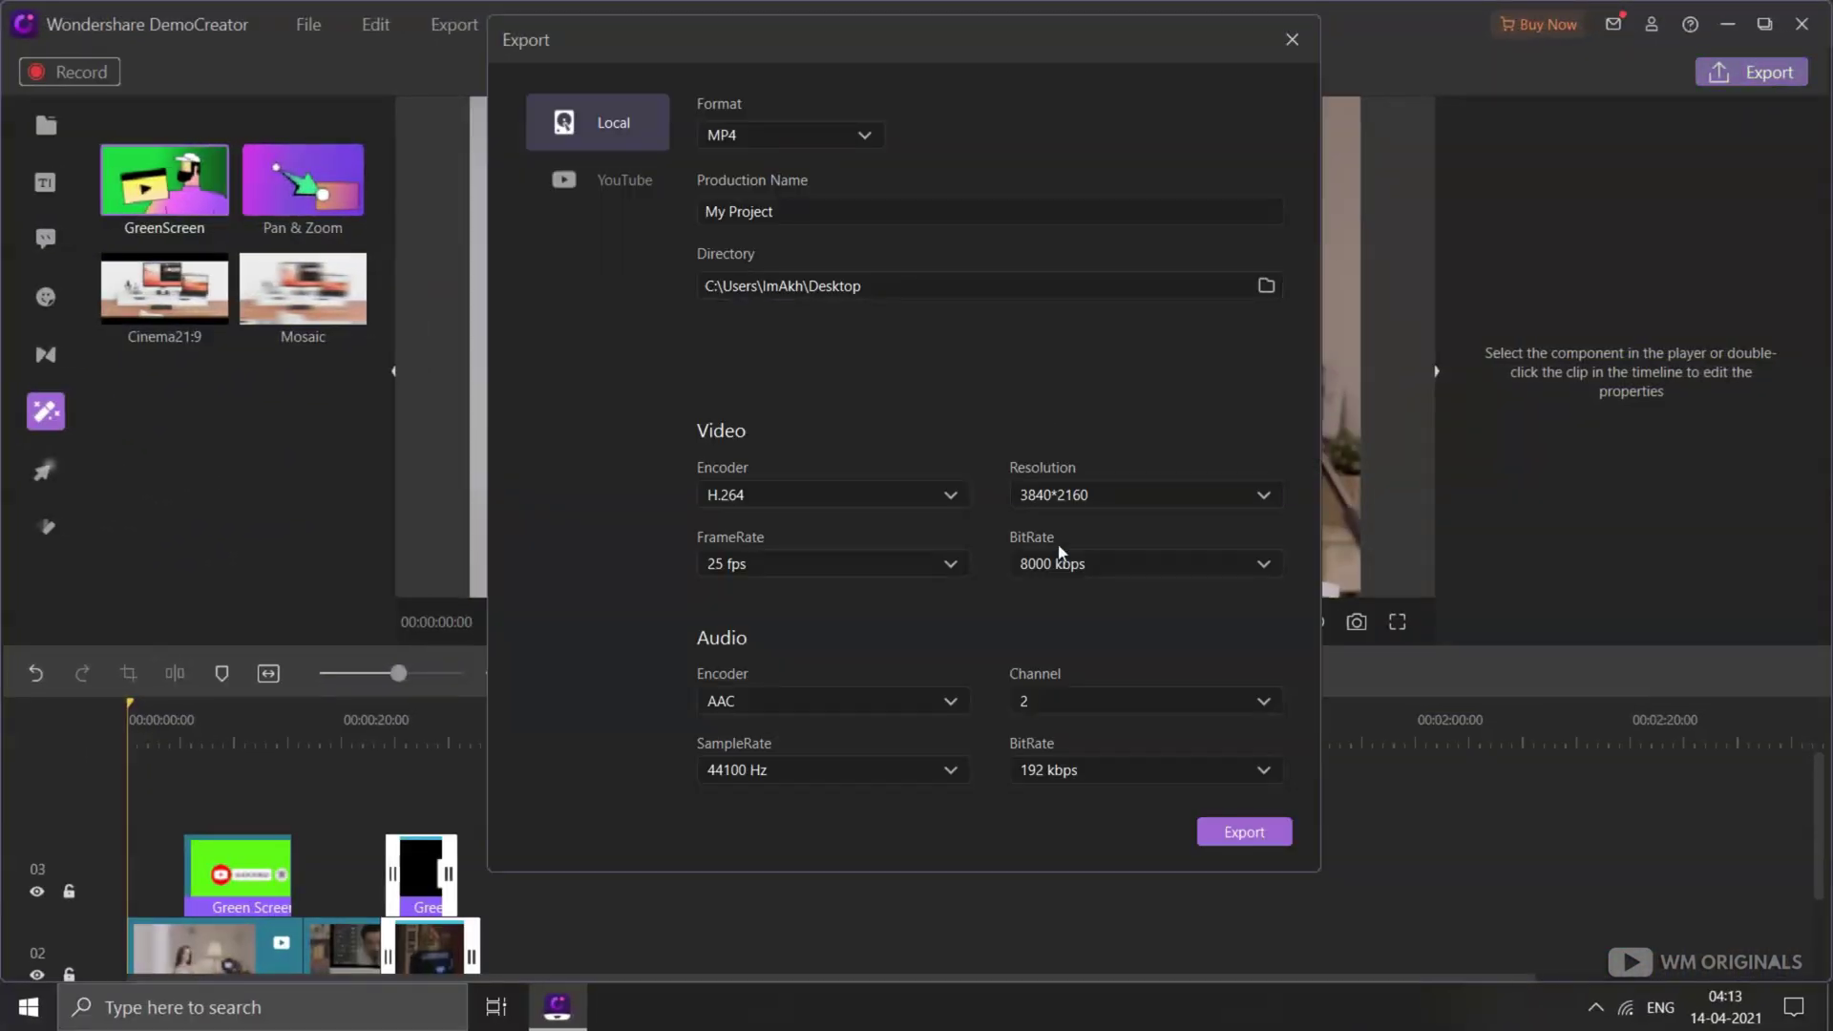
{"action": "left_click", "coordinate": [1098, 496]}
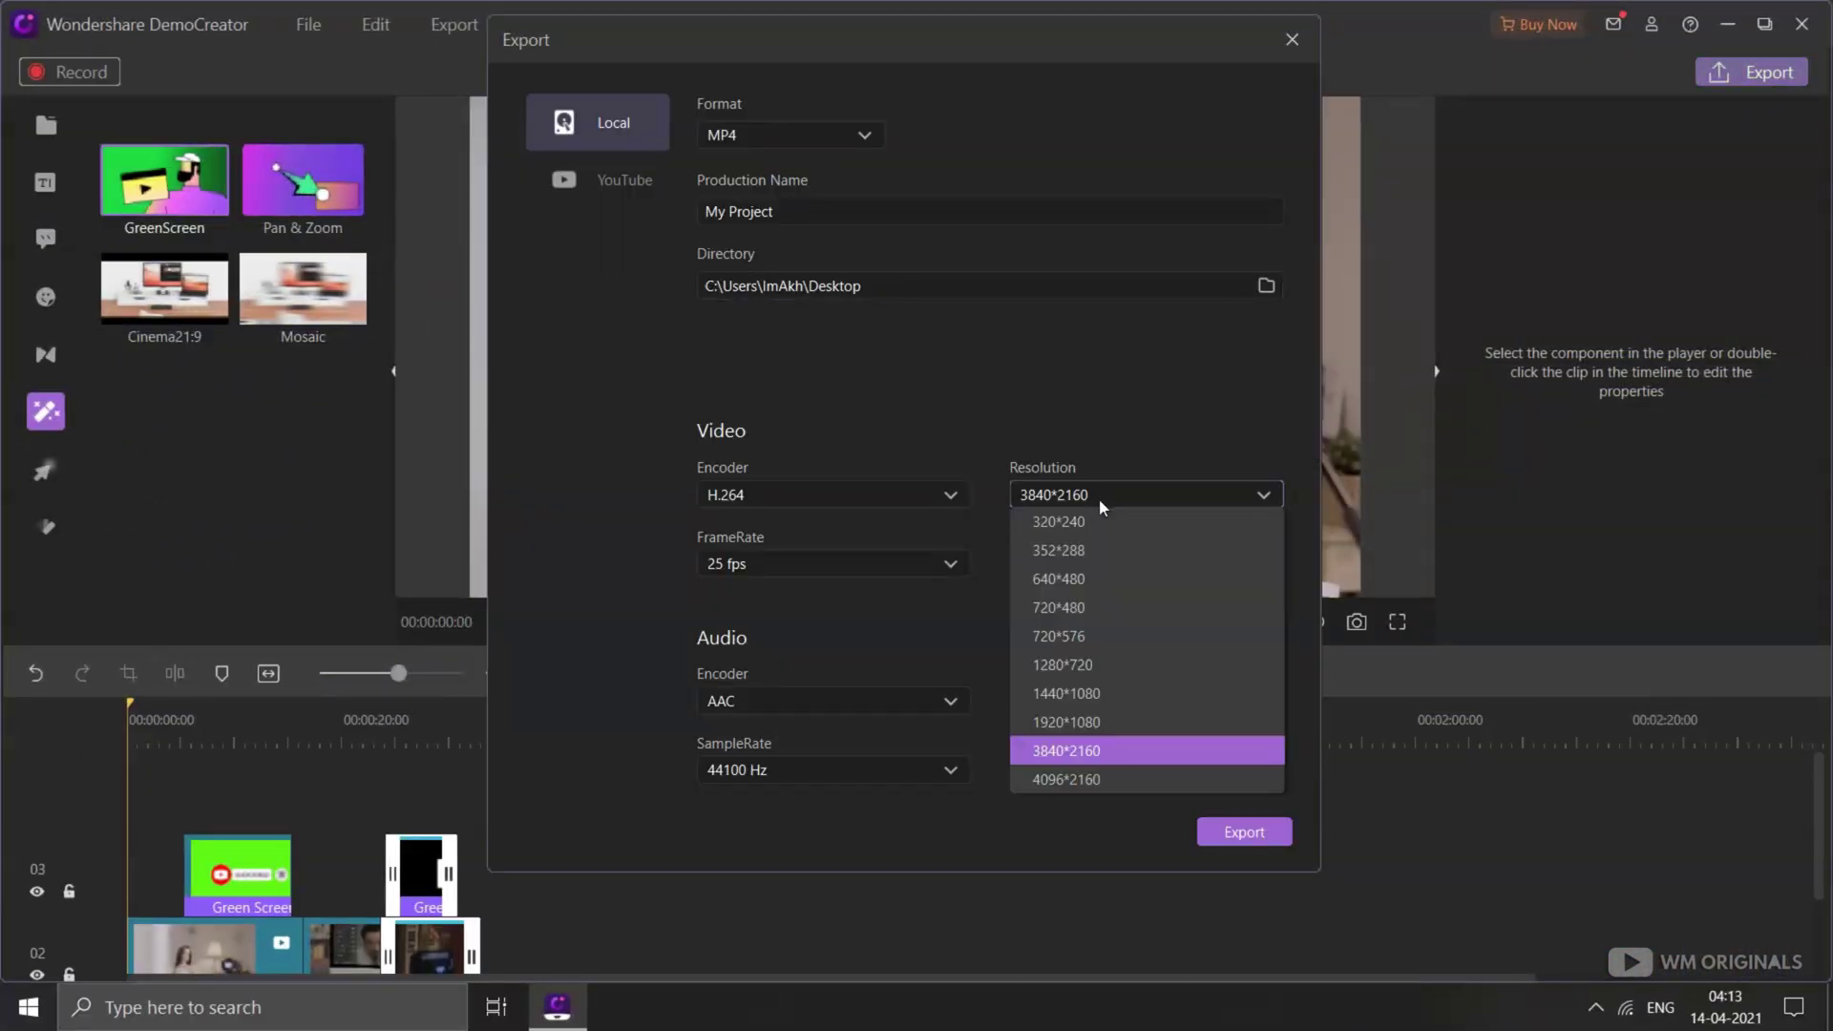
{"action": "left_click", "coordinate": [1138, 430]}
{"action": "left_click", "coordinate": [1195, 779]}
{"action": "left_click", "coordinate": [1187, 914]}
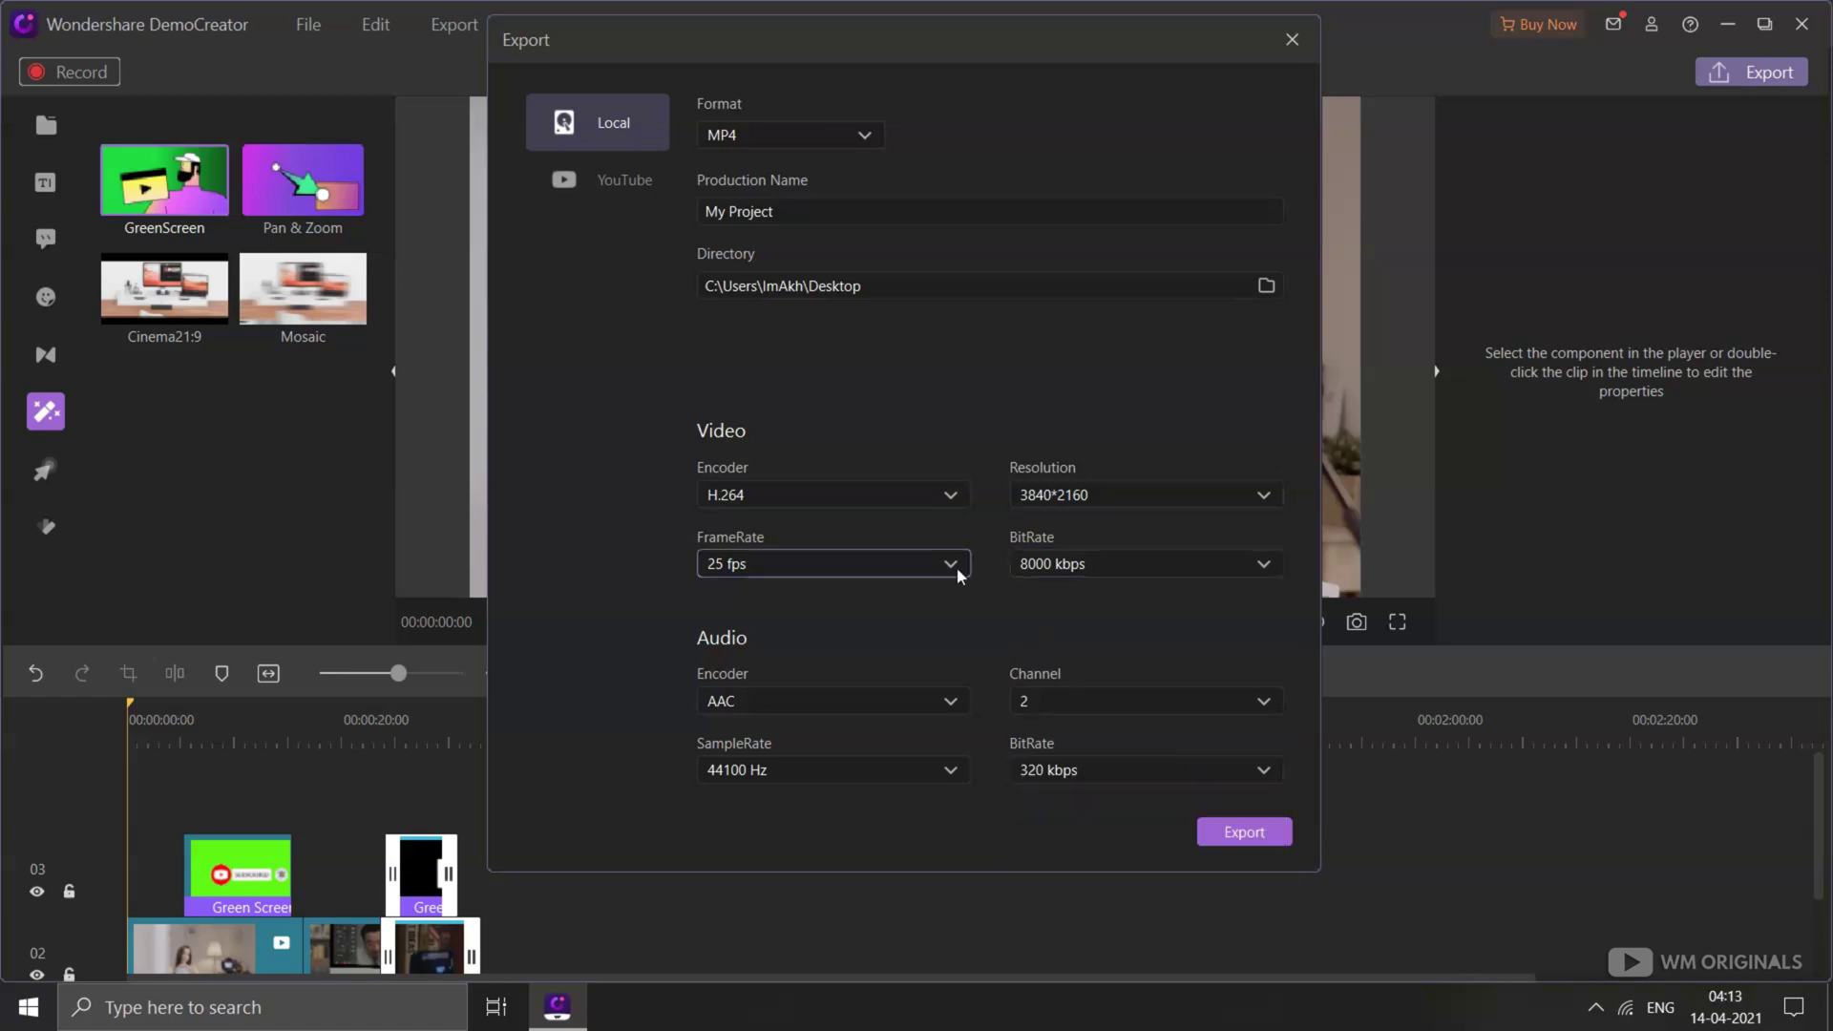
- Export as 'WM Originals Project', then close the summary and minimise DemoCreator to the desktop
{"action": "type", "text": "WM Originals Project"}
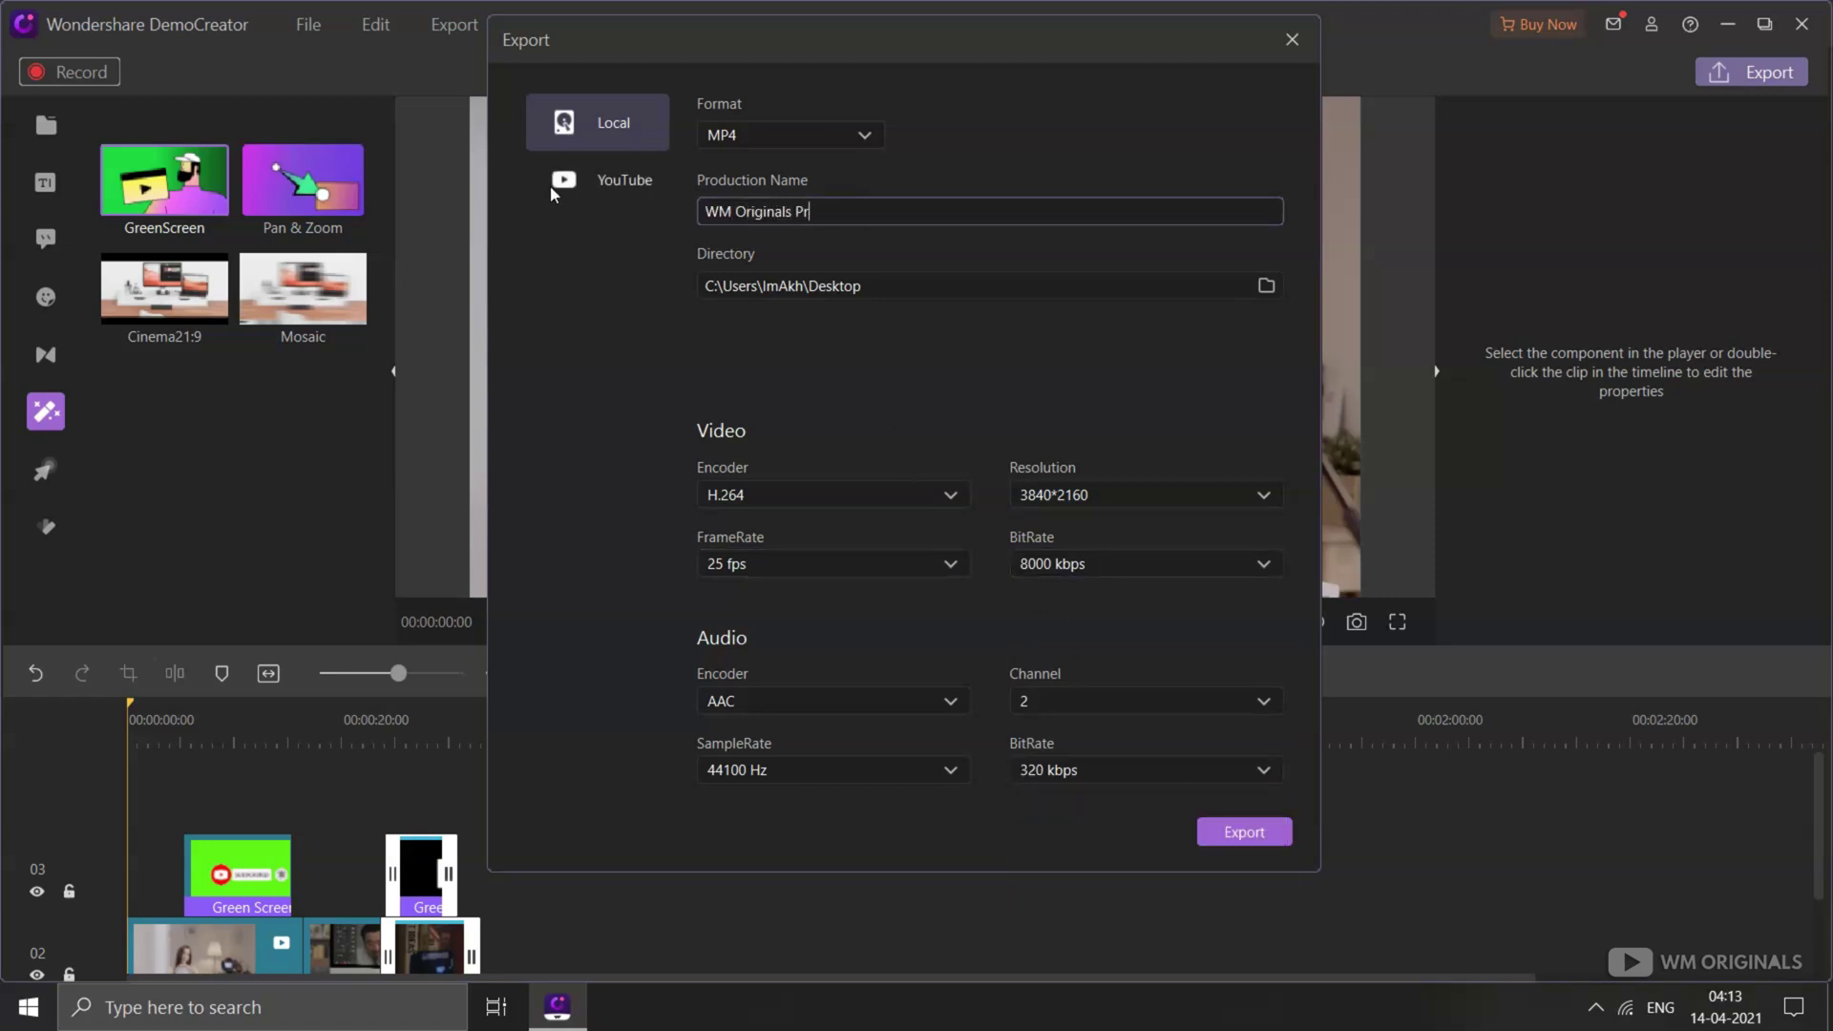
{"action": "left_click", "coordinate": [1280, 838]}
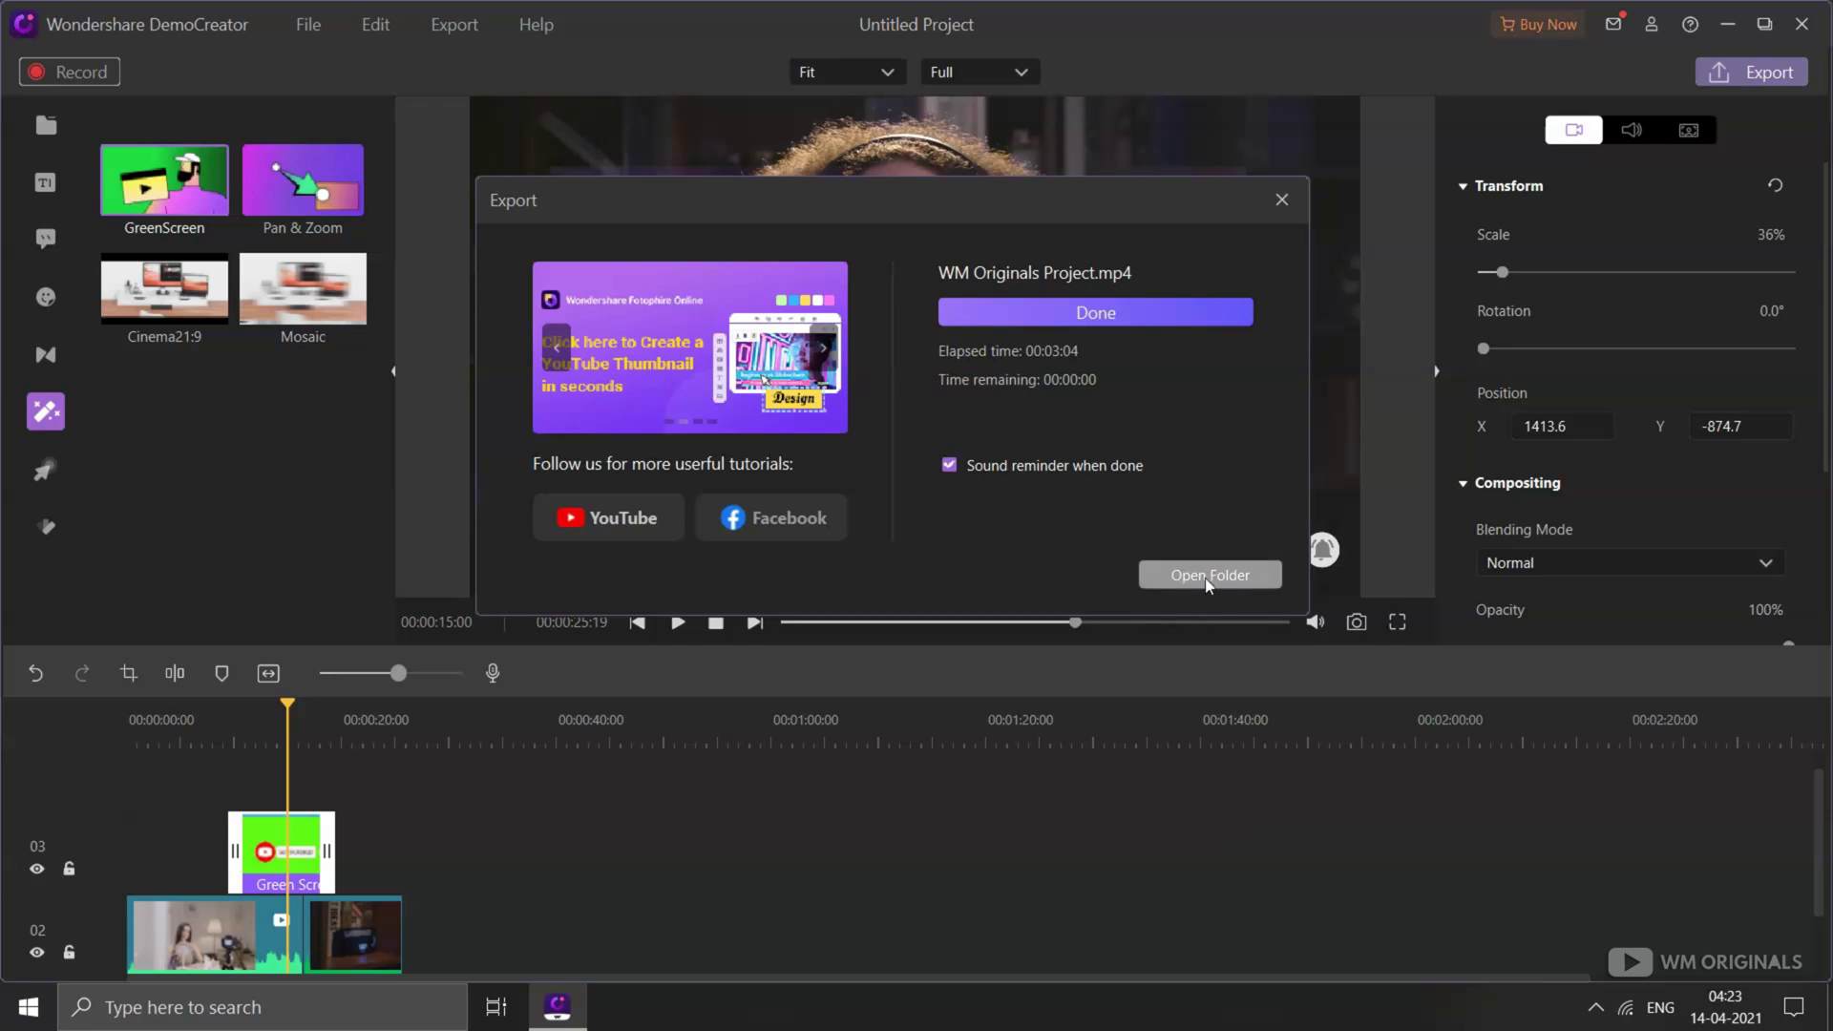
{"action": "left_click", "coordinate": [1236, 576]}
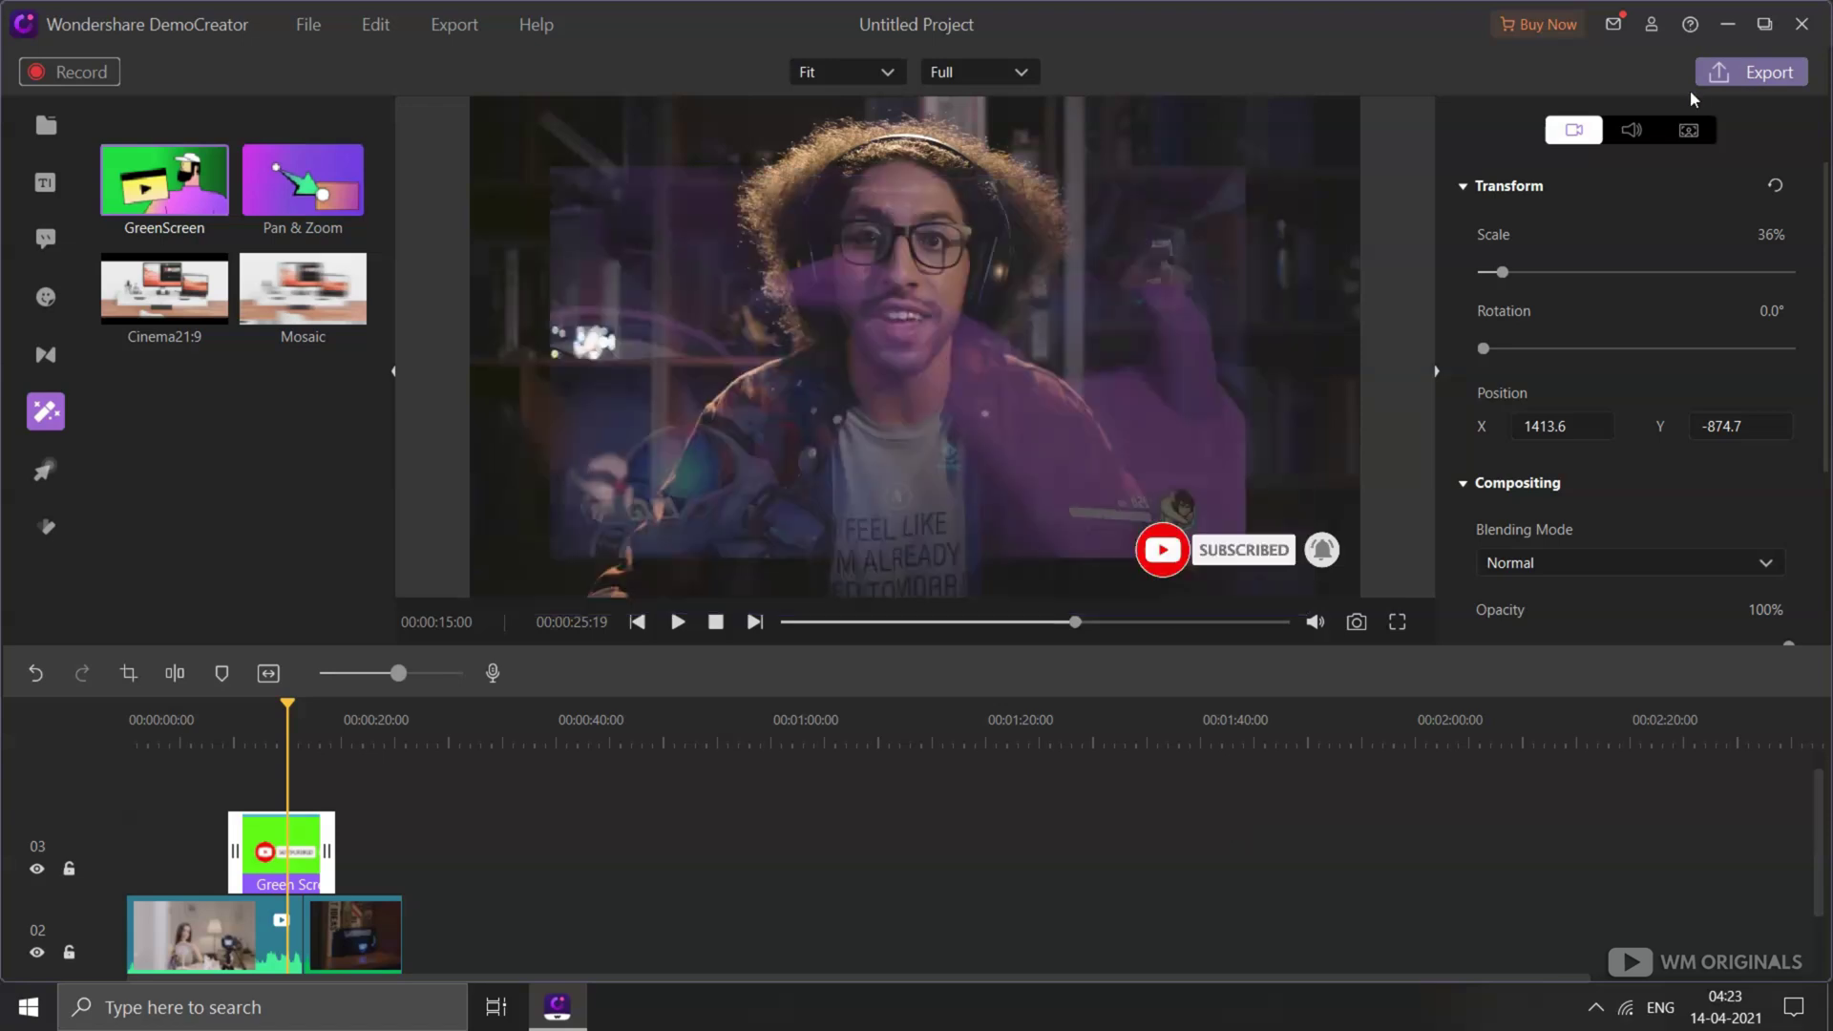
{"action": "left_click", "coordinate": [1727, 27]}
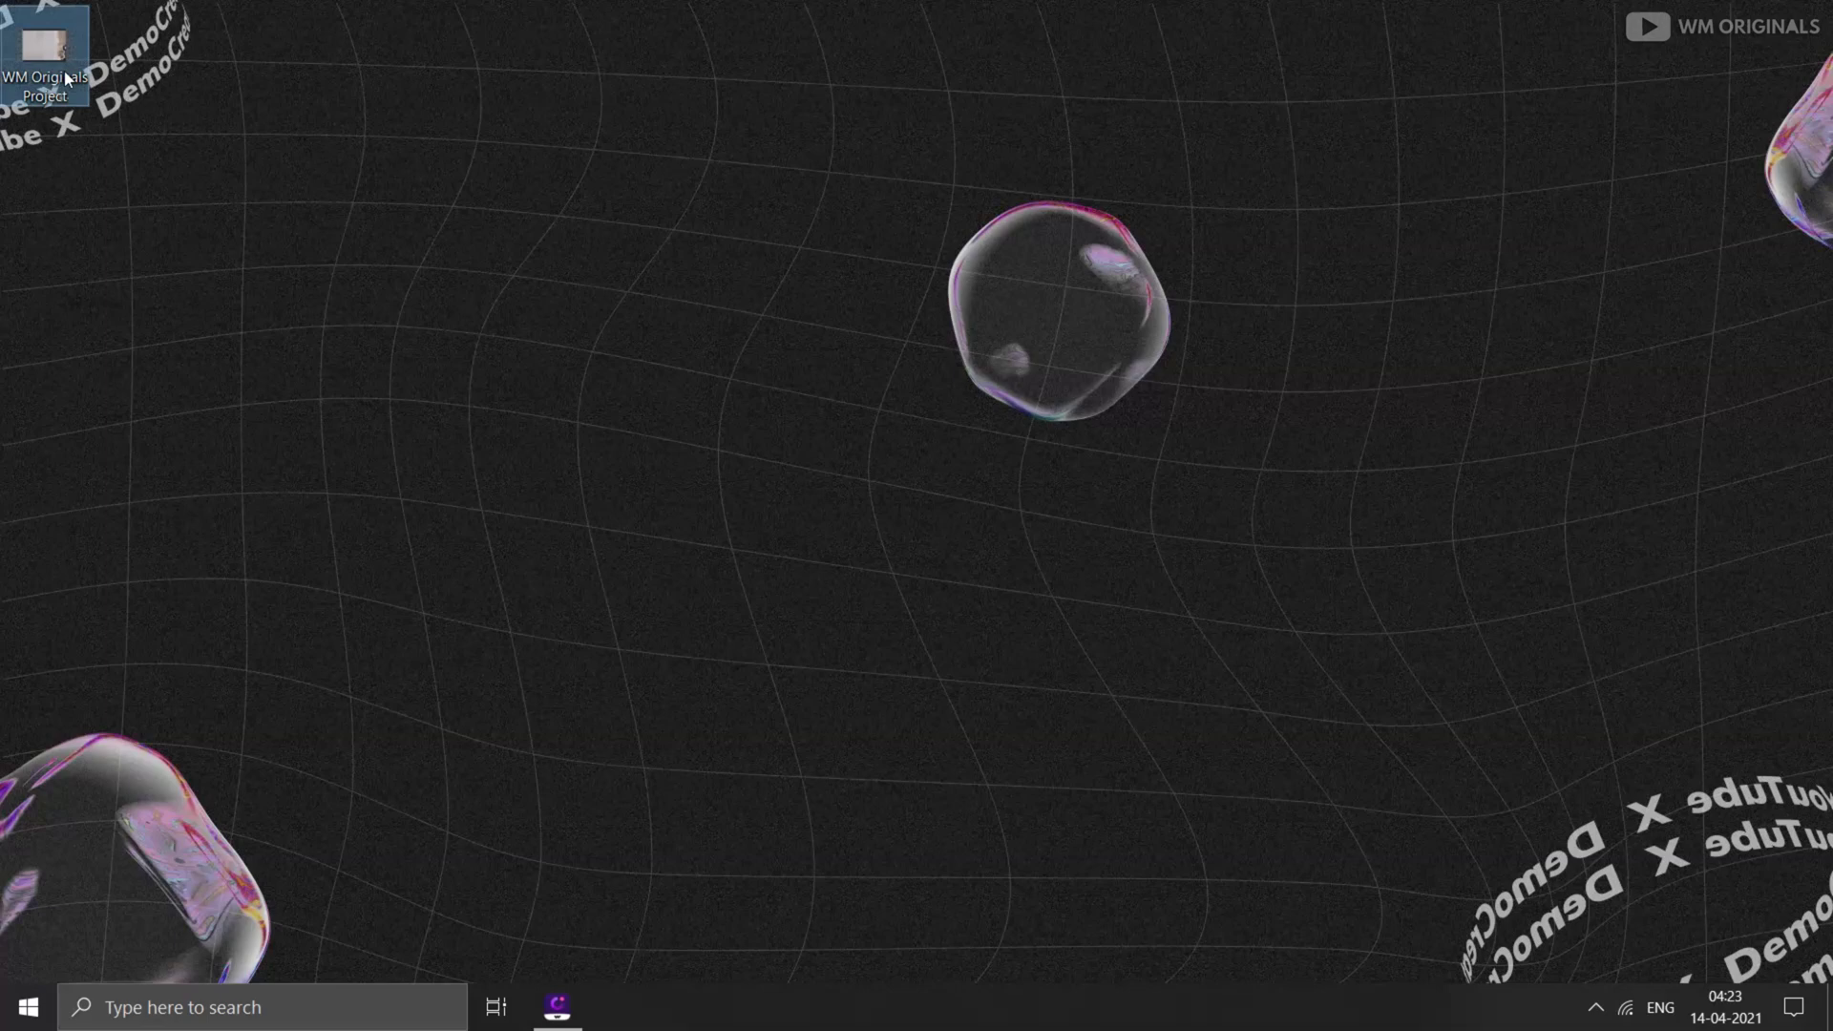
{"action": "double_click", "coordinate": [65, 71]}
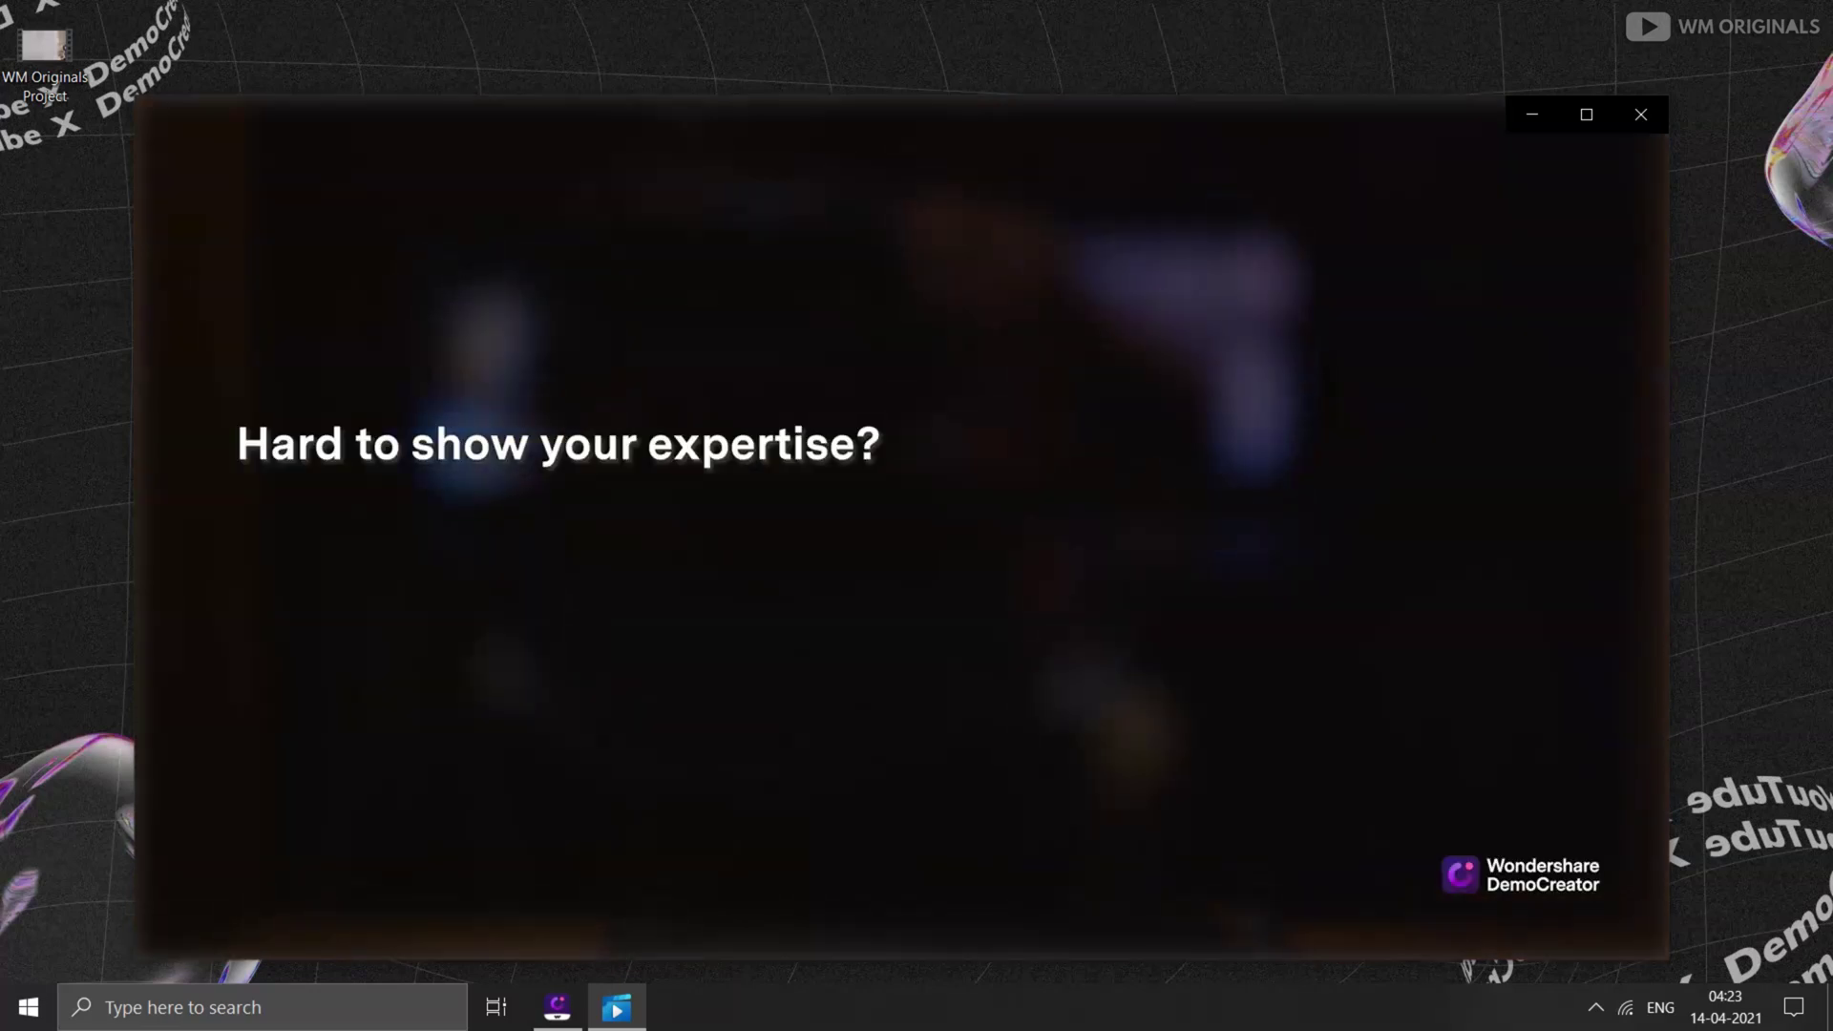
{"action": "mouse_move", "coordinate": [552, 227]}
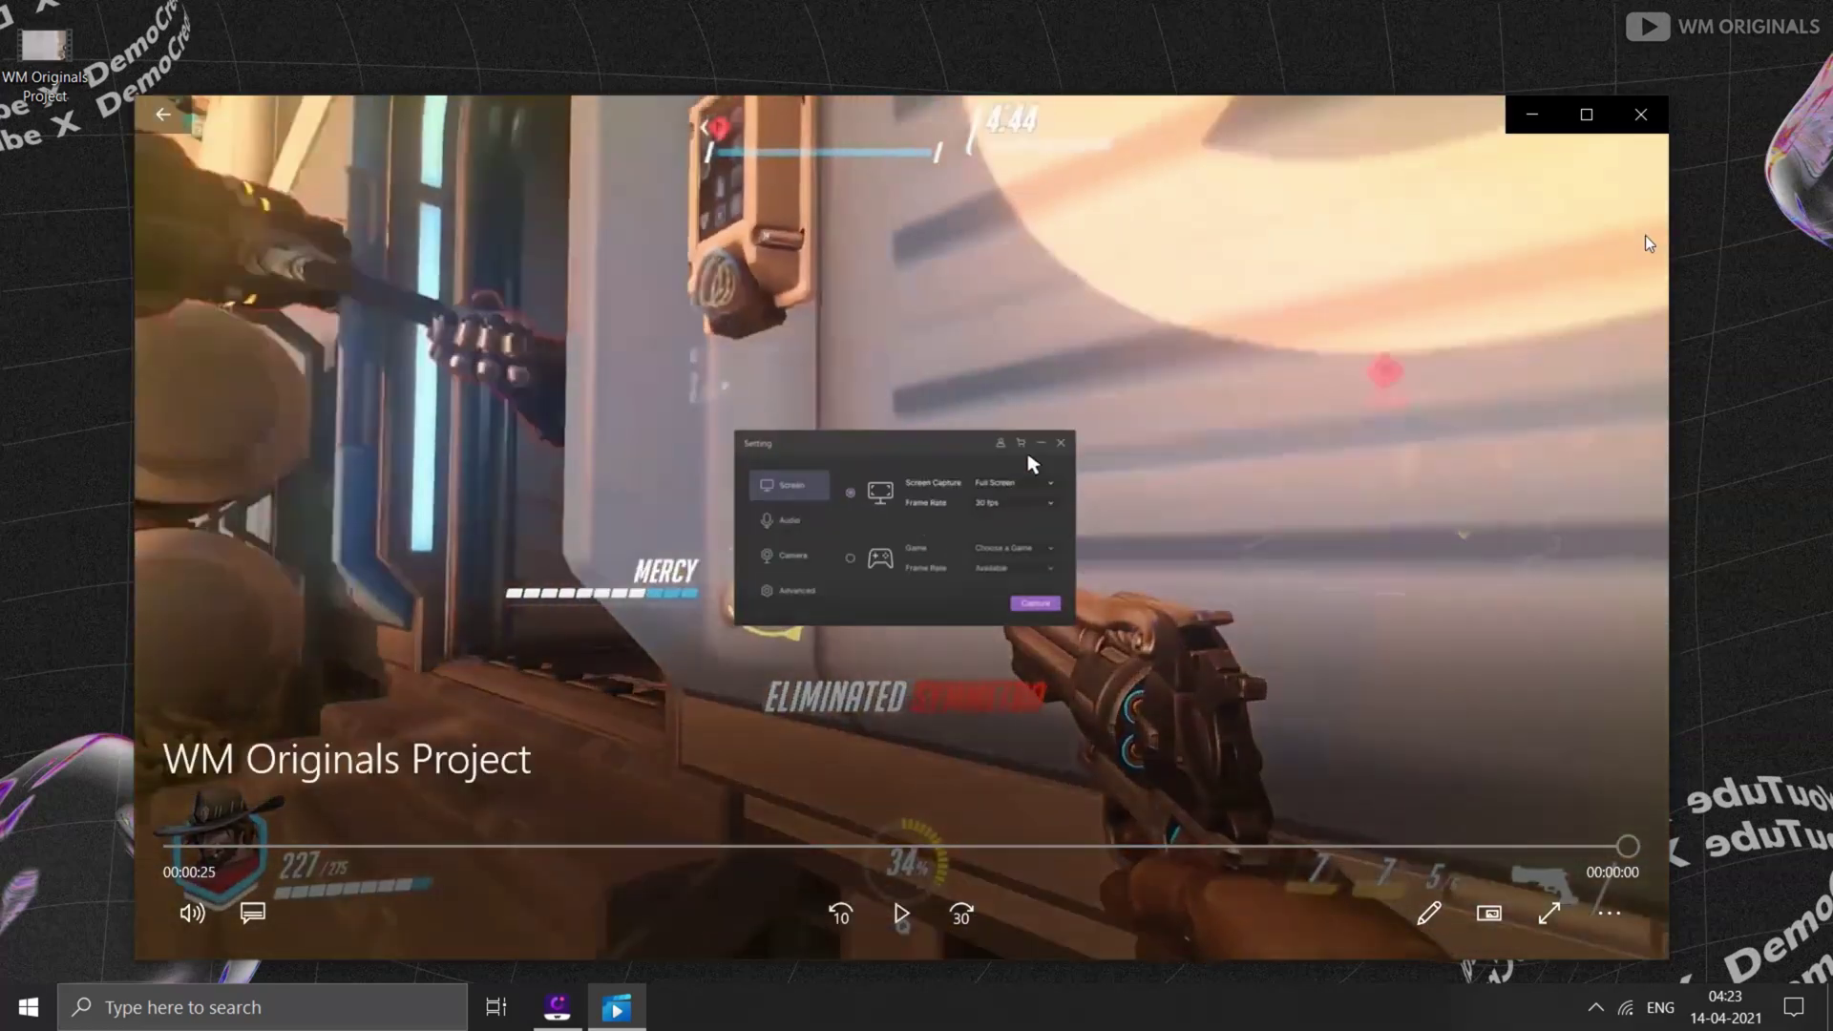
{"action": "left_click", "coordinate": [1638, 120]}
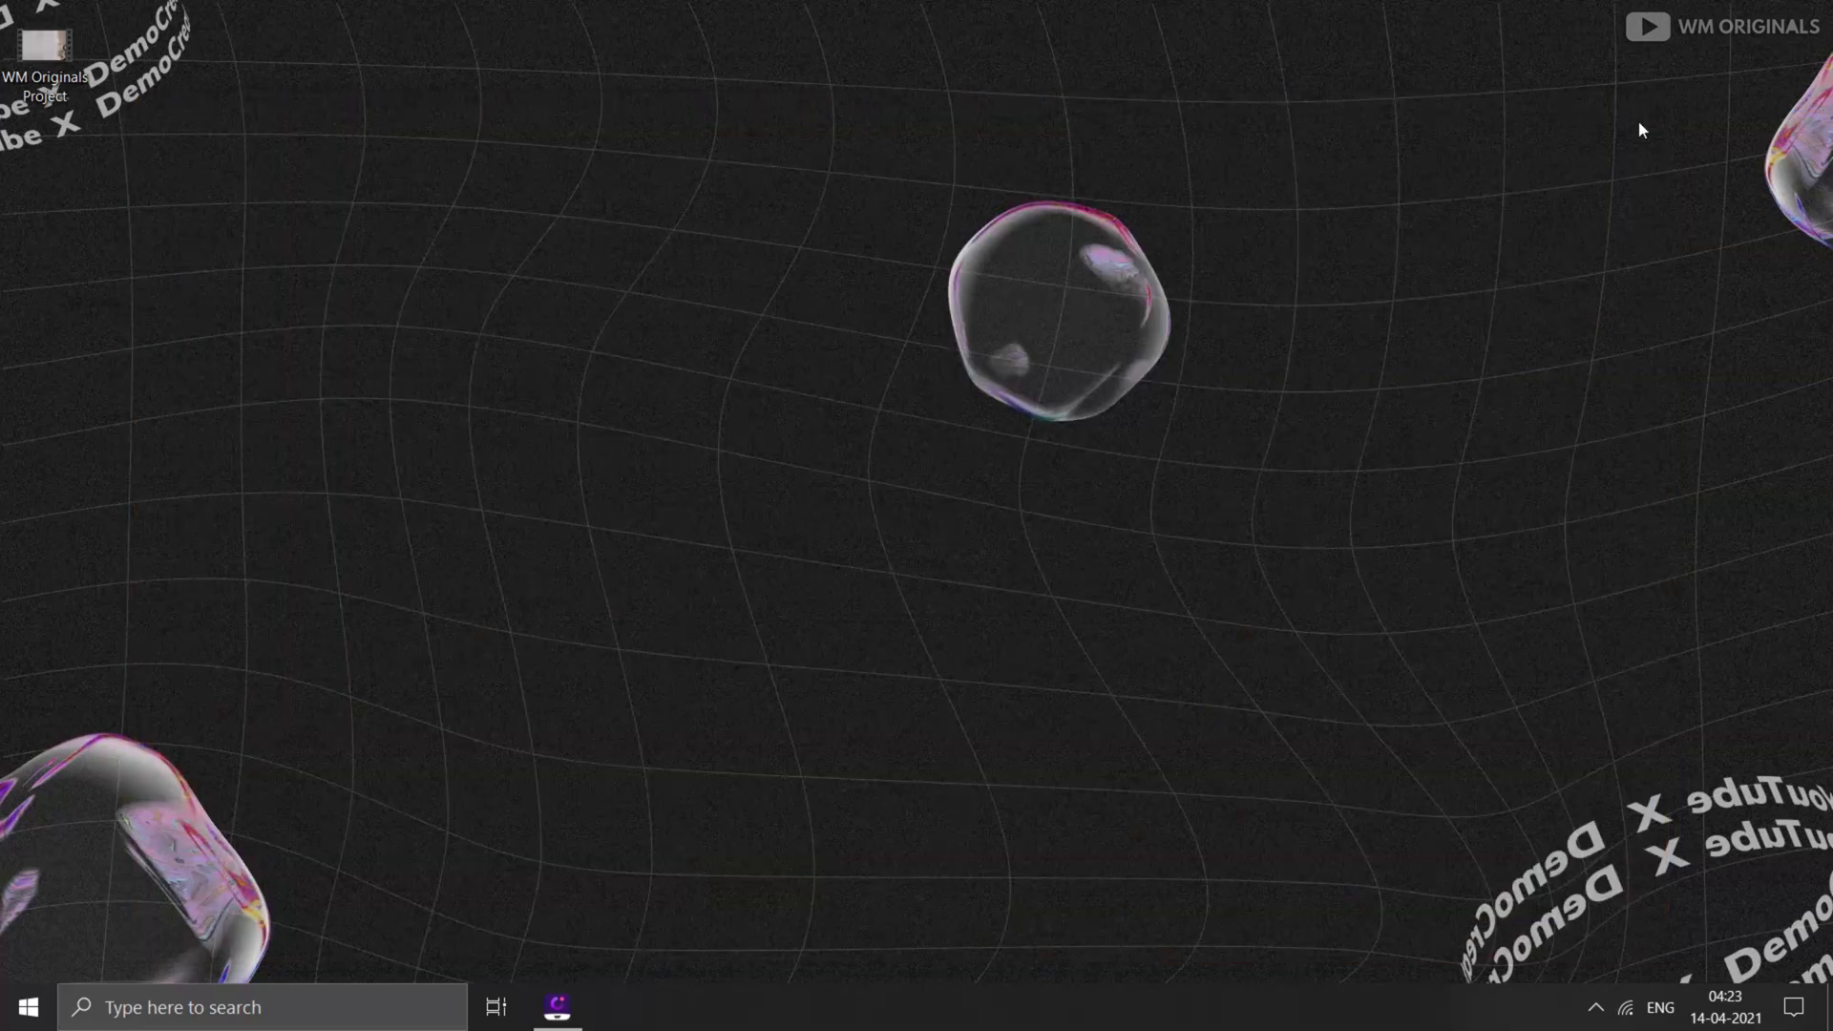